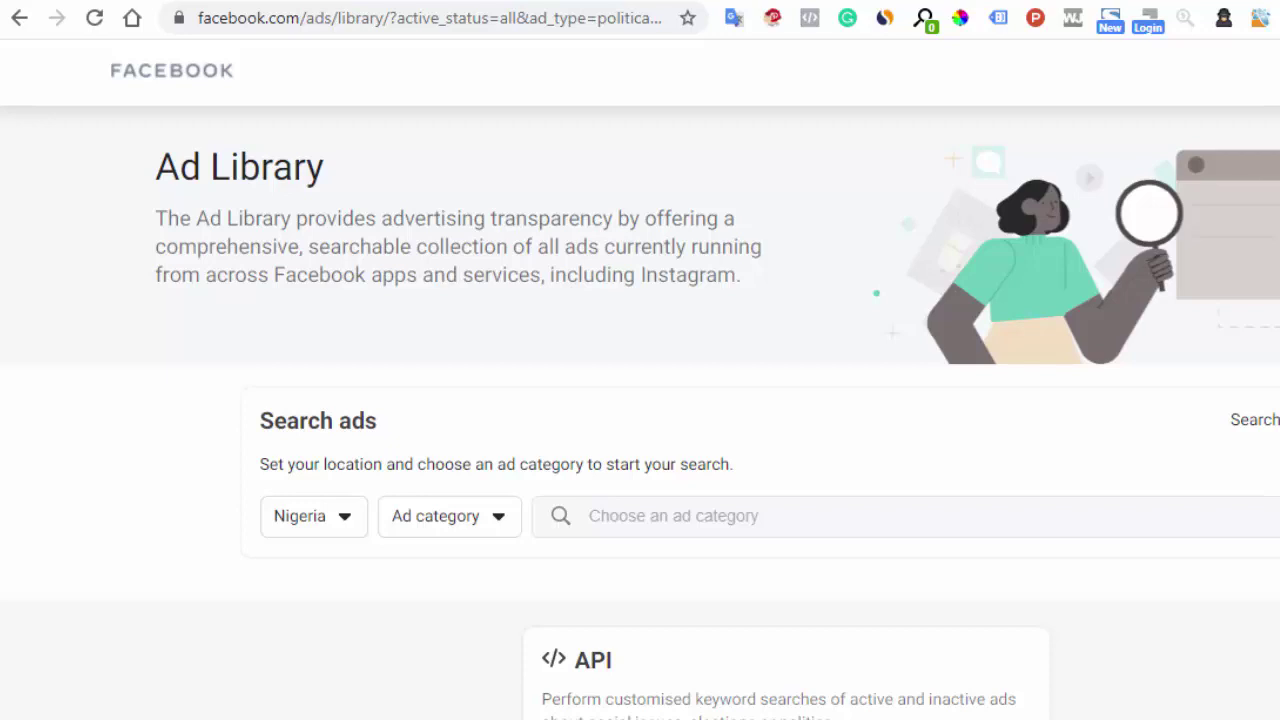
Step: On a fresh page, search Google for 'ads library'
{"action": "key", "text": "alt+Home"}
{"action": "left_click", "coordinate": [486, 22]}
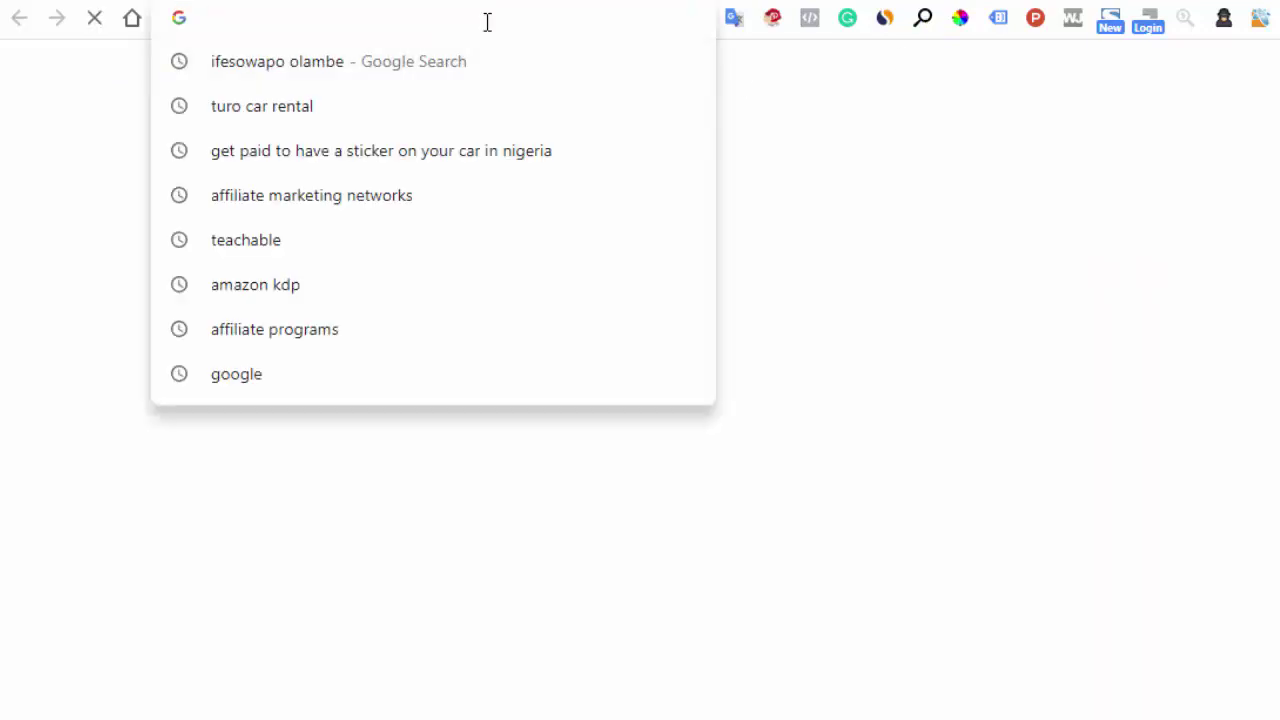
{"action": "type", "text": "ads"}
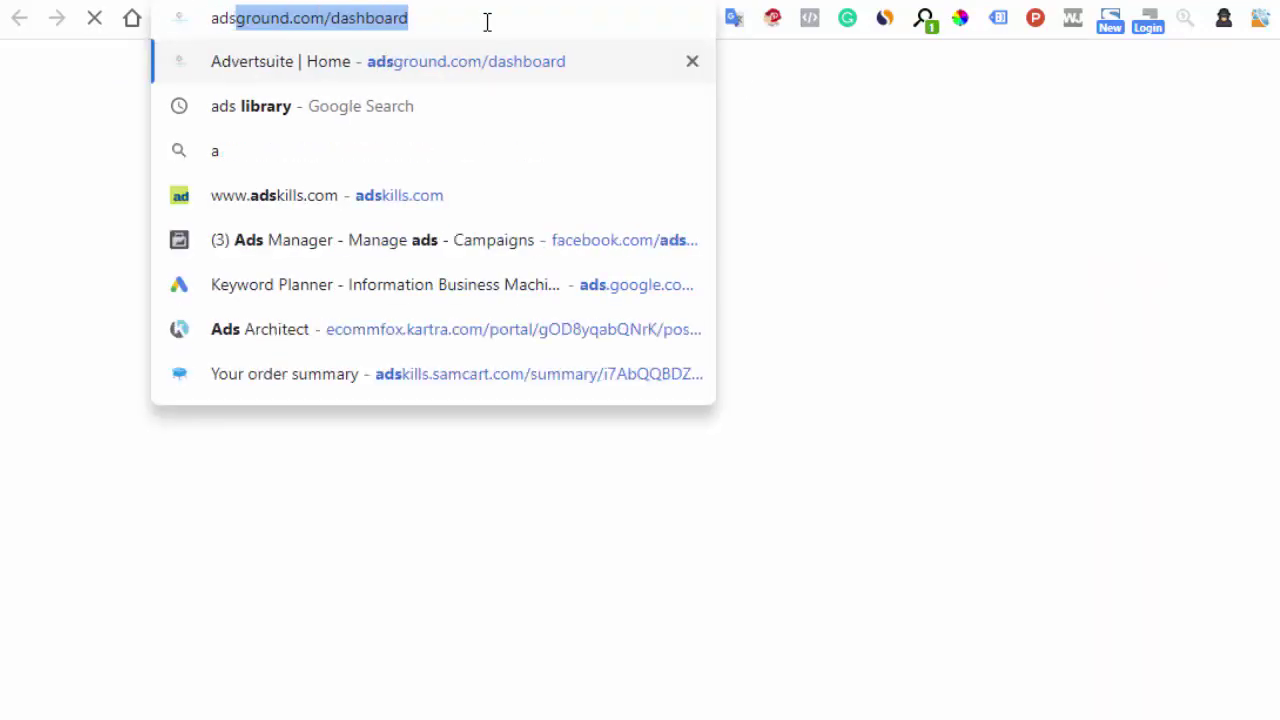
{"action": "type", "text": " libr"}
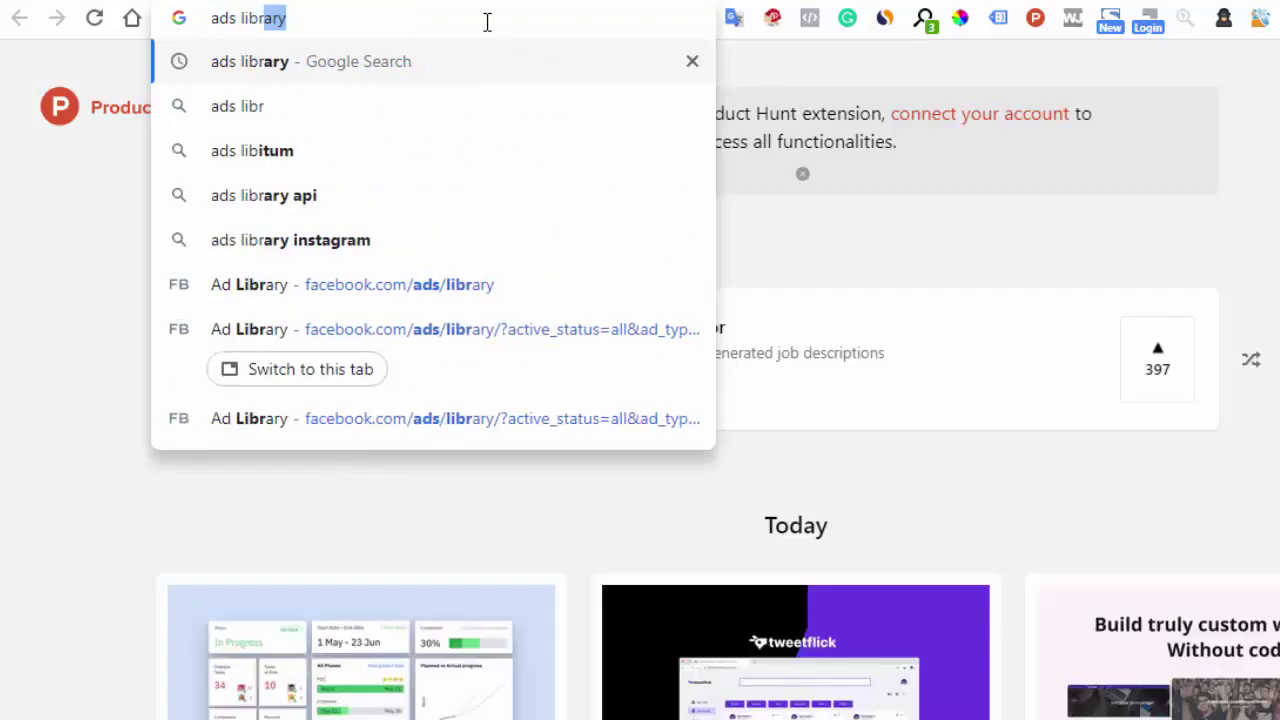
{"action": "type", "text": "ary"}
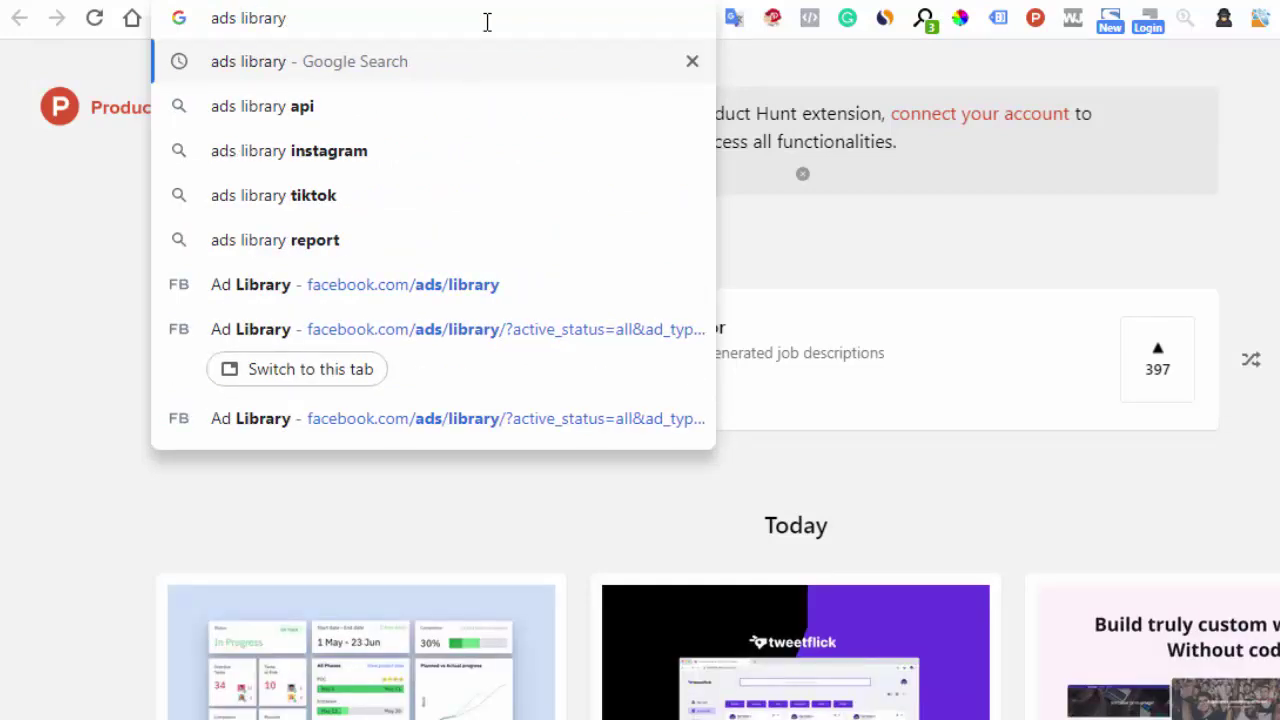
{"action": "key", "text": "Return"}
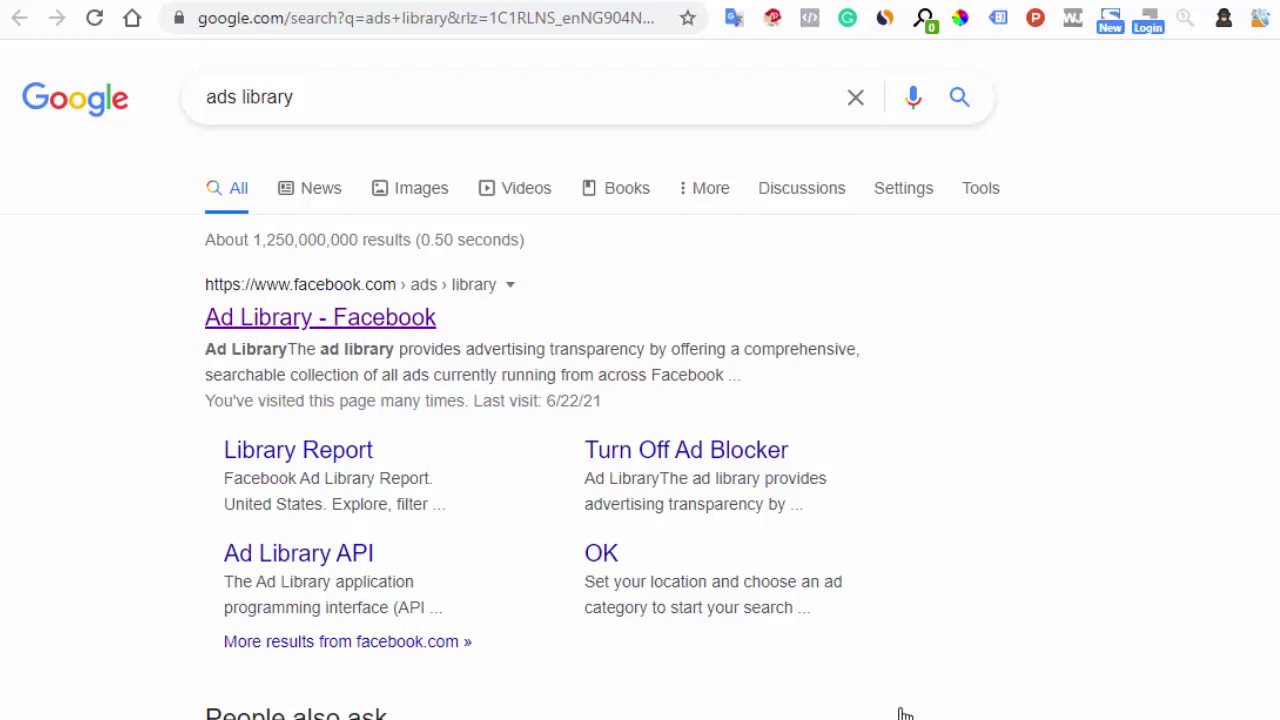
{"action": "mouse_move", "coordinate": [640, 719]}
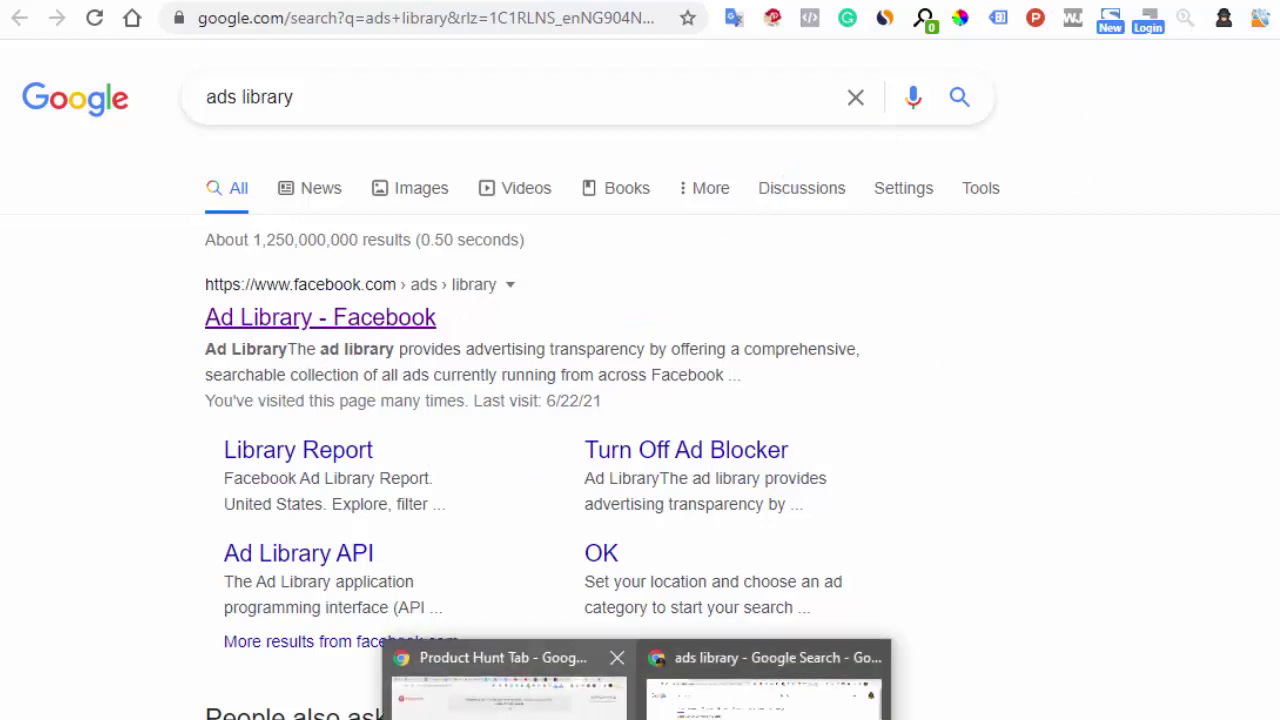
Step: Back in the Ad Library window, set the search location to All countries
{"action": "left_click", "coordinate": [510, 685]}
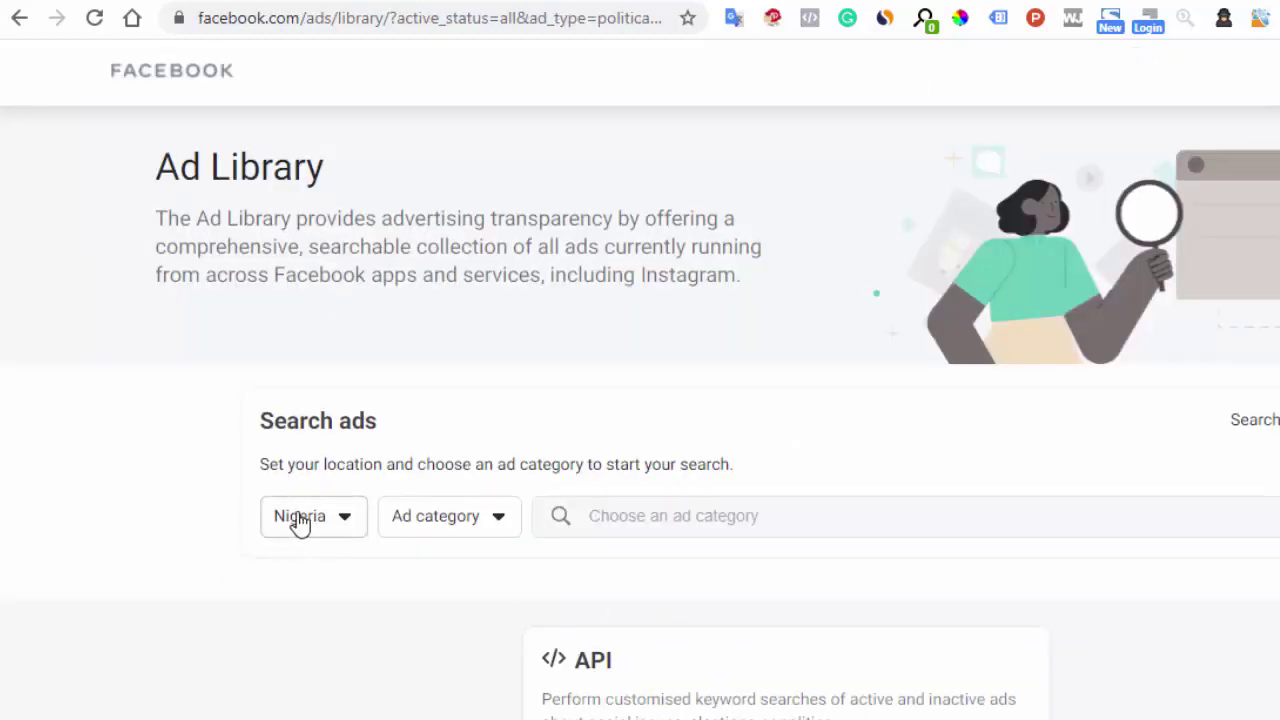
{"action": "left_click", "coordinate": [298, 516]}
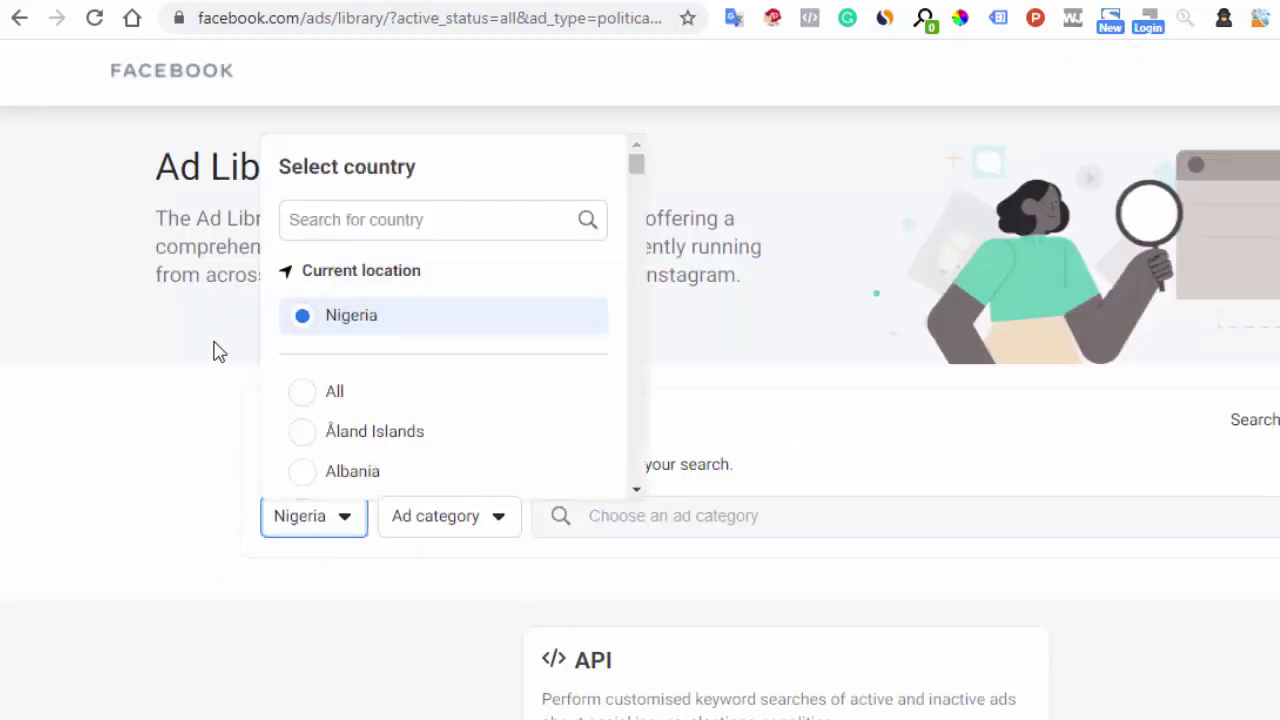
{"action": "scroll", "coordinate": [452, 402], "scroll_direction": "down", "scroll_amount": 10}
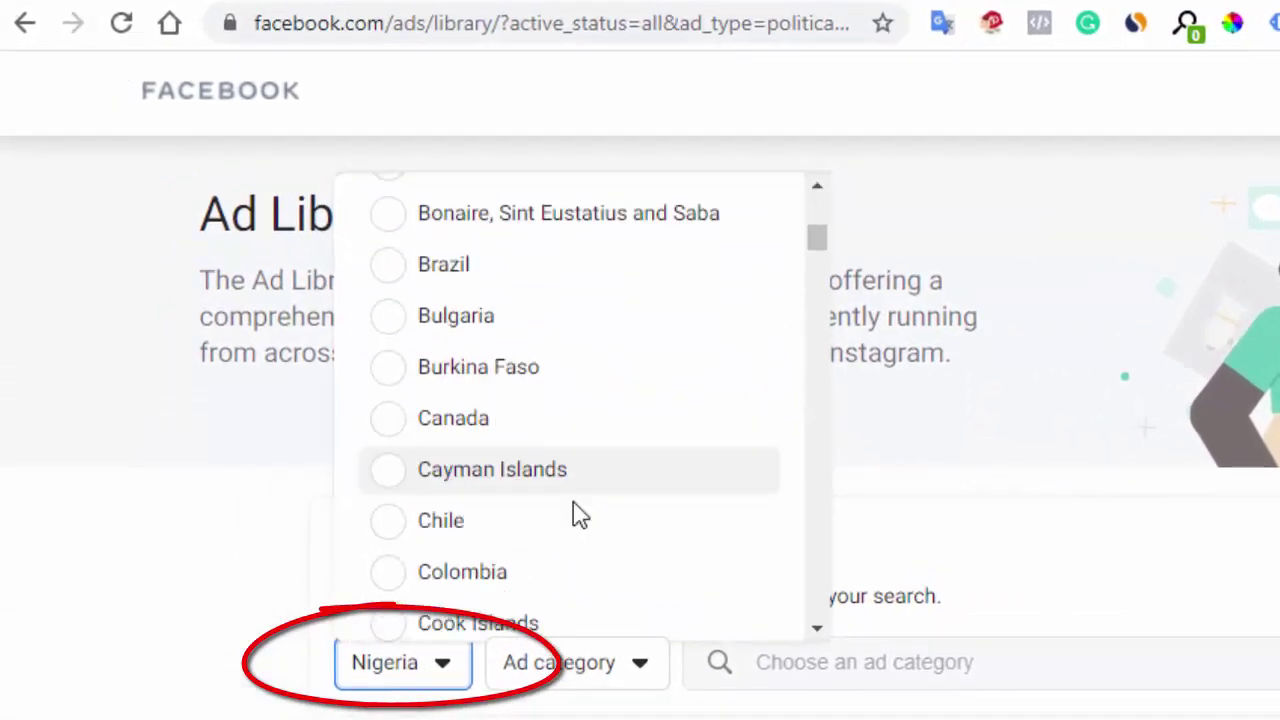
{"action": "scroll", "coordinate": [580, 515], "scroll_direction": "down", "scroll_amount": 14}
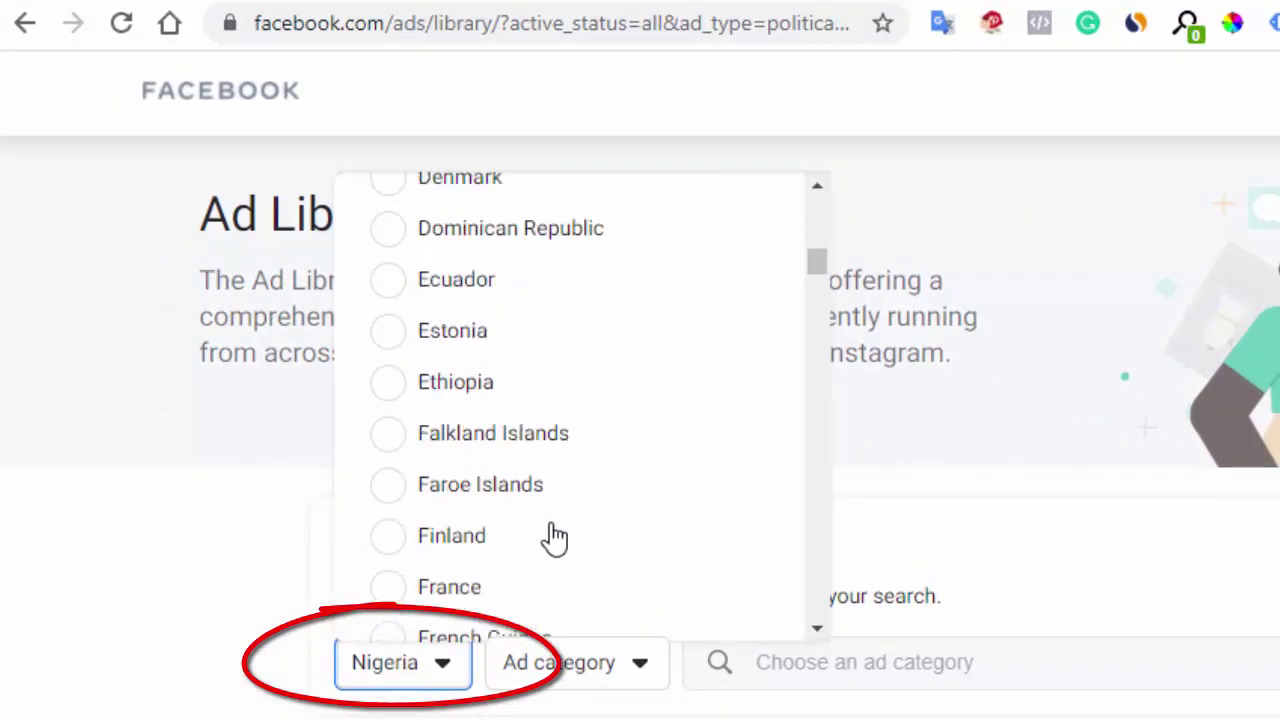
{"action": "scroll", "coordinate": [500, 560], "scroll_direction": "down", "scroll_amount": 3}
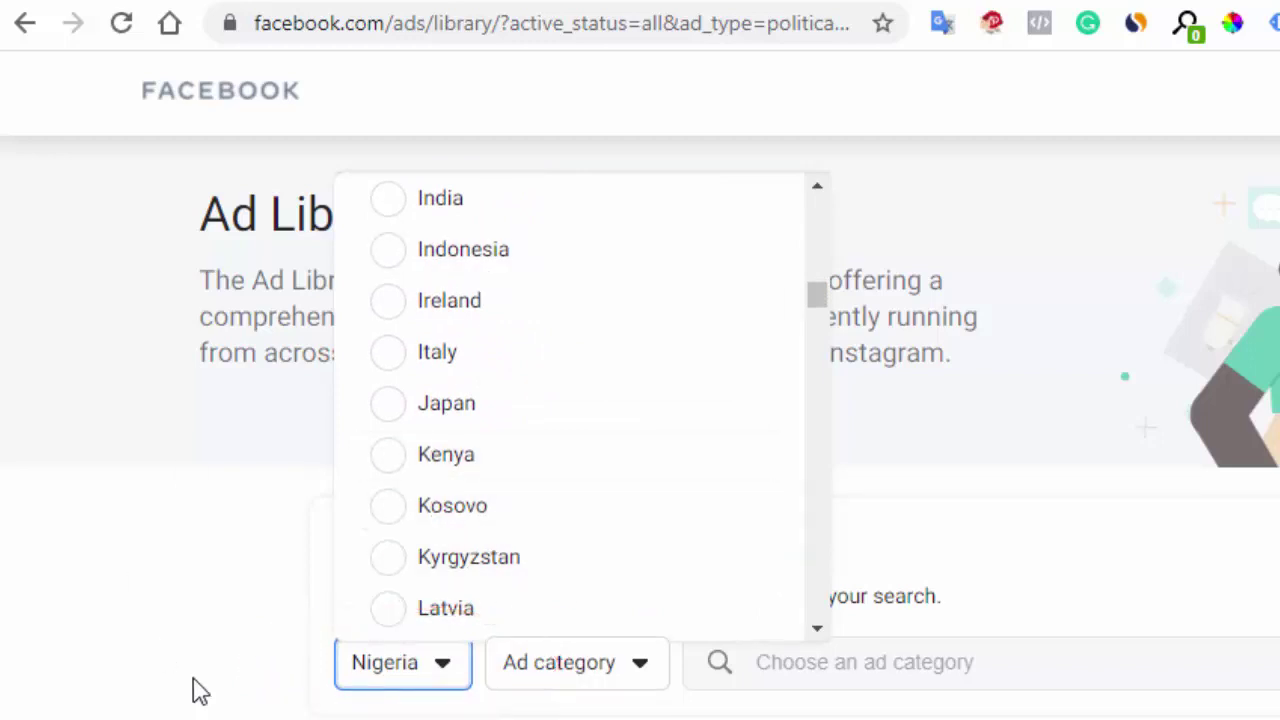
{"action": "left_click", "coordinate": [228, 664]}
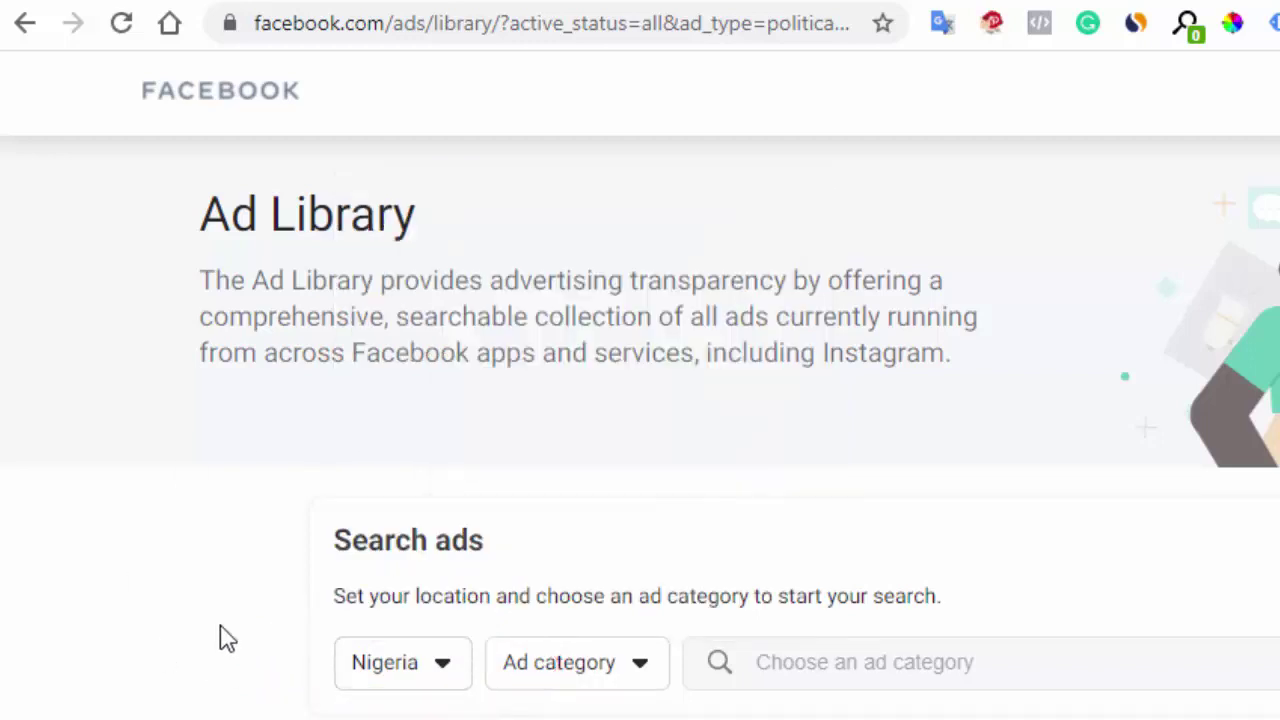
{"action": "left_click", "coordinate": [405, 666]}
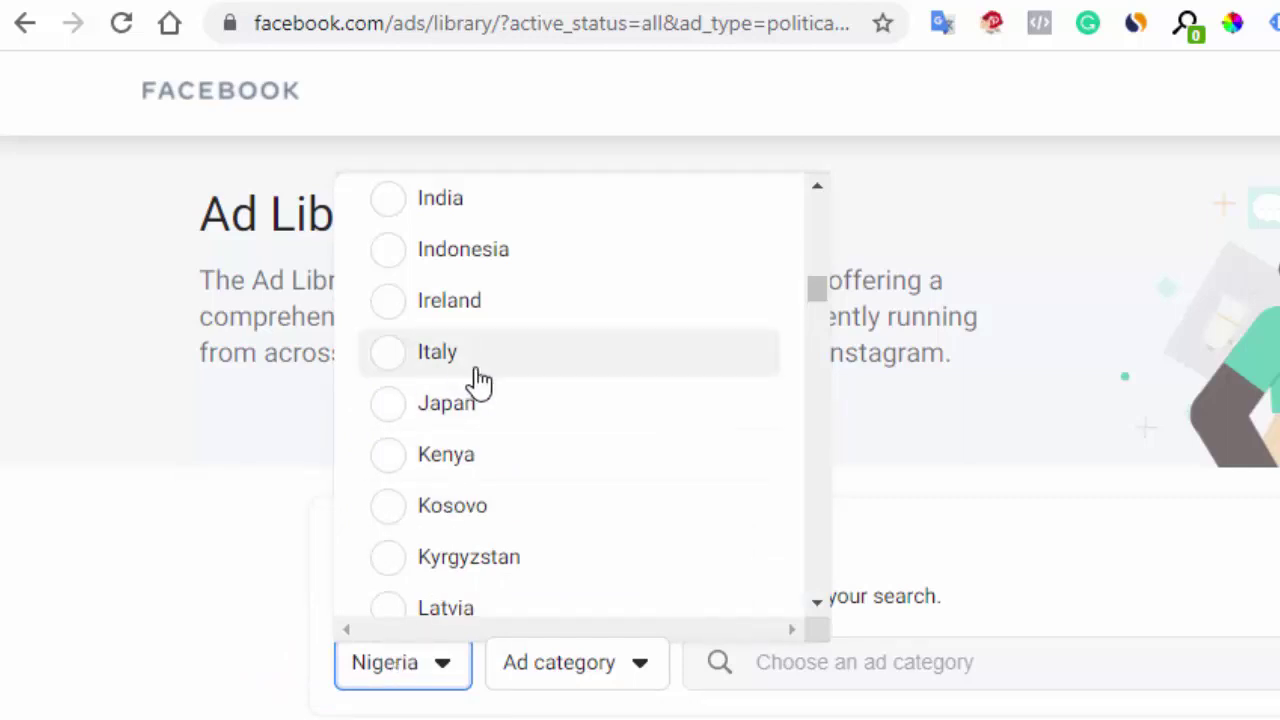
{"action": "scroll", "coordinate": [477, 382], "scroll_direction": "up", "scroll_amount": 15}
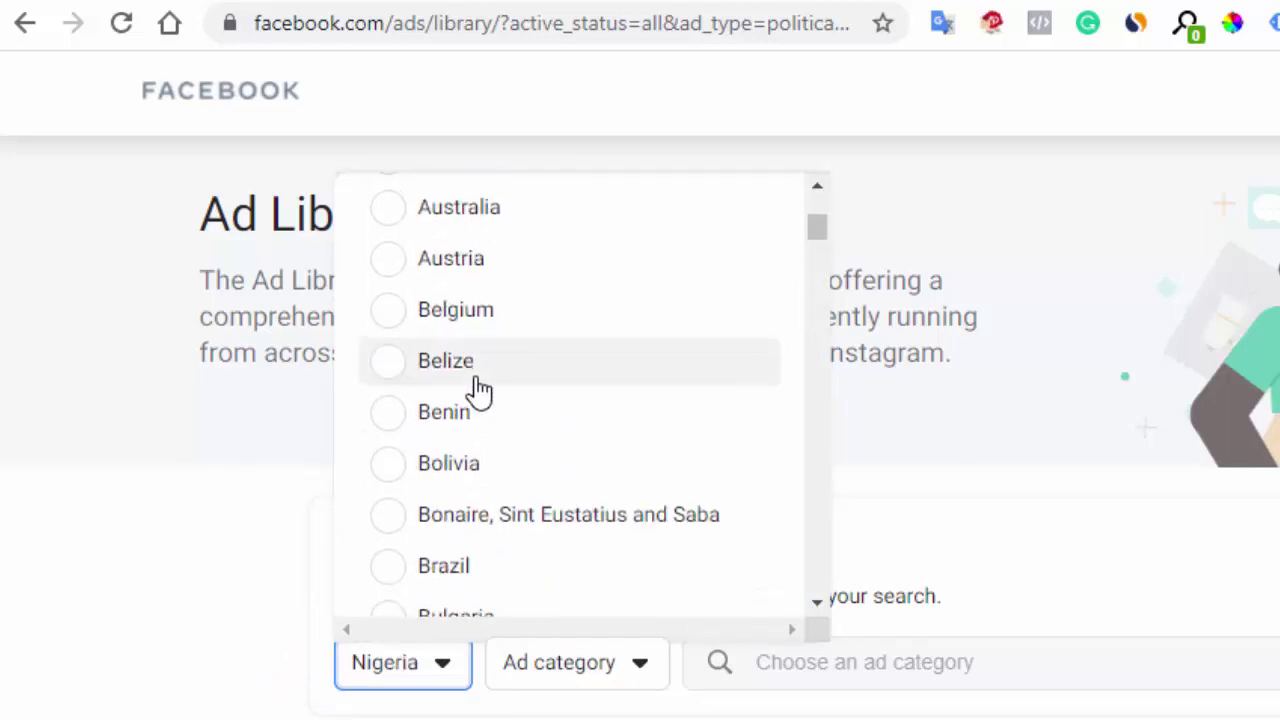
{"action": "scroll", "coordinate": [478, 392], "scroll_direction": "up", "scroll_amount": 10}
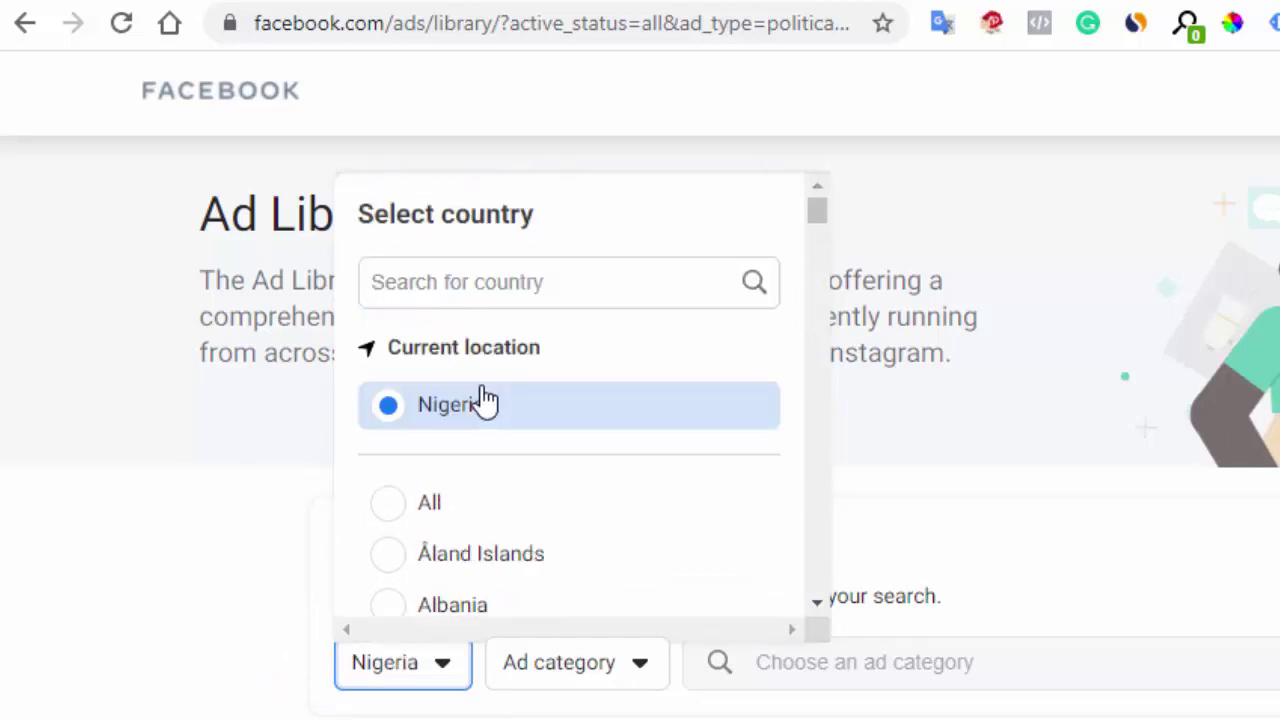
{"action": "left_click", "coordinate": [472, 520]}
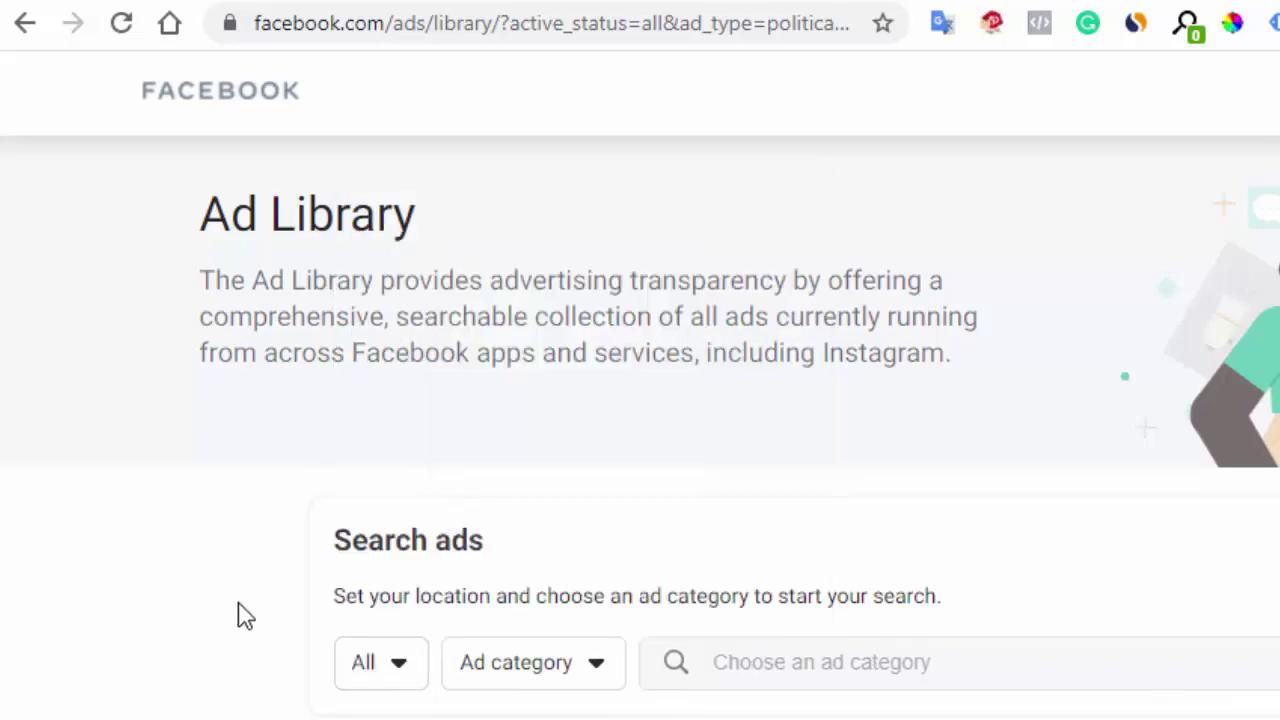
Step: Set the ad category to All ads
{"action": "scroll", "coordinate": [232, 632], "scroll_direction": "down", "scroll_amount": 5}
{"action": "scroll", "coordinate": [237, 631], "scroll_direction": "up", "scroll_amount": 5}
{"action": "left_click", "coordinate": [534, 680]}
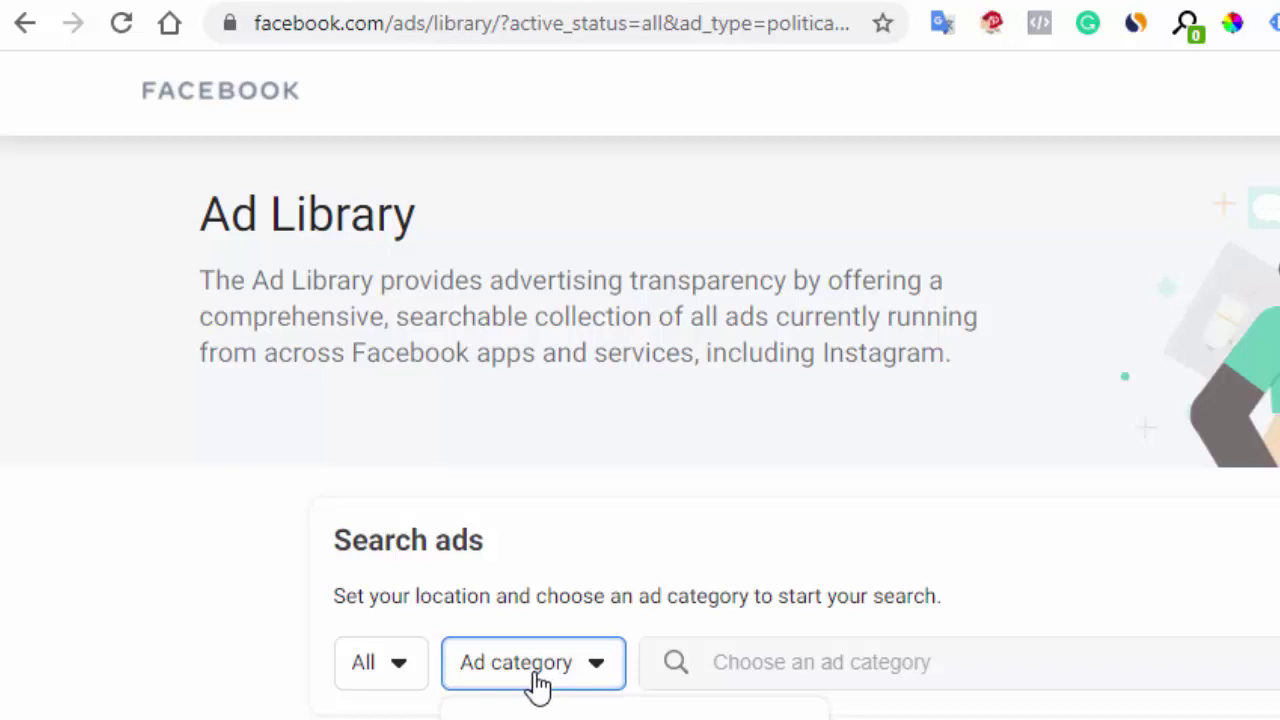
{"action": "left_click", "coordinate": [534, 716]}
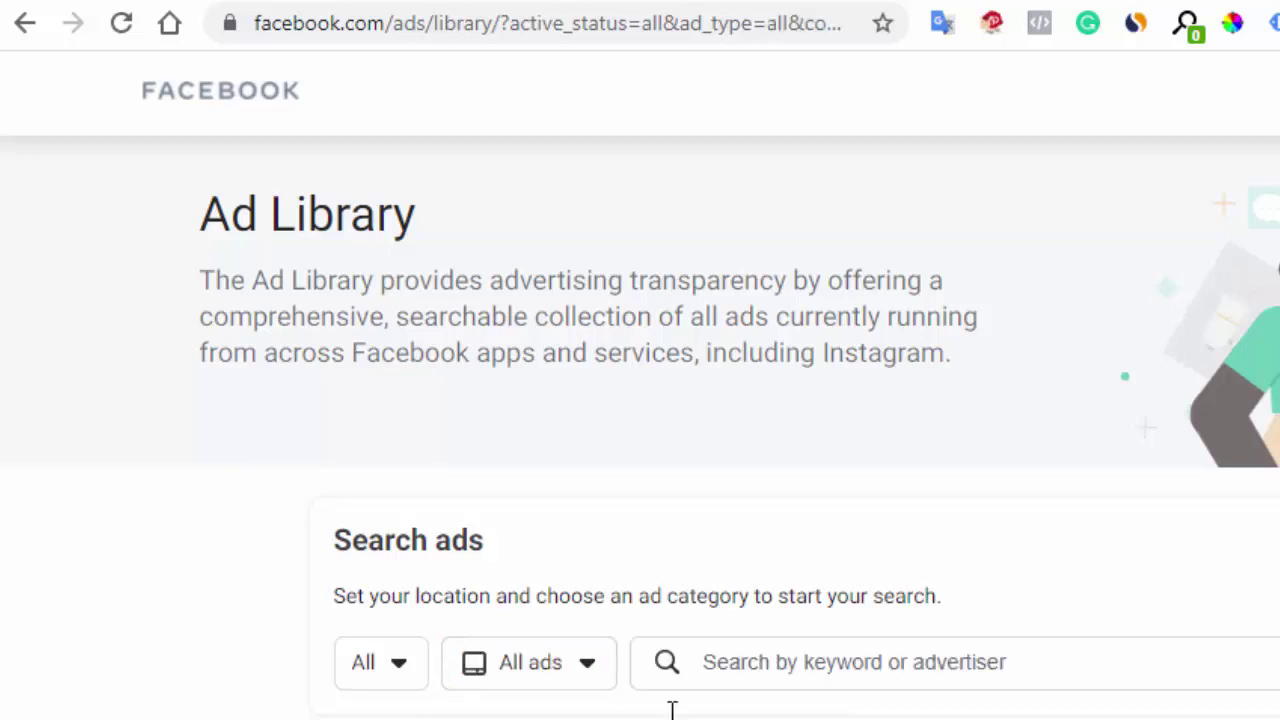
Step: Search the Ad Library for the keyword 'arthritis'
{"action": "left_click", "coordinate": [768, 680]}
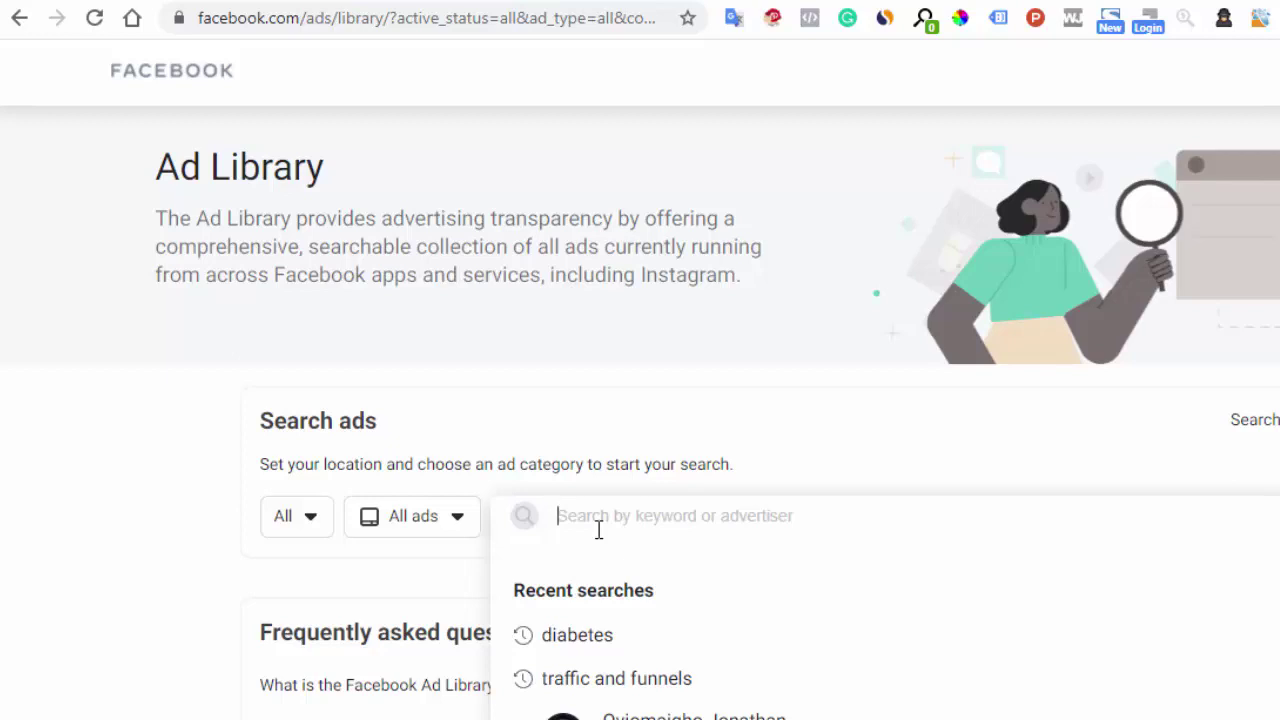
{"action": "type", "text": "arthritis"}
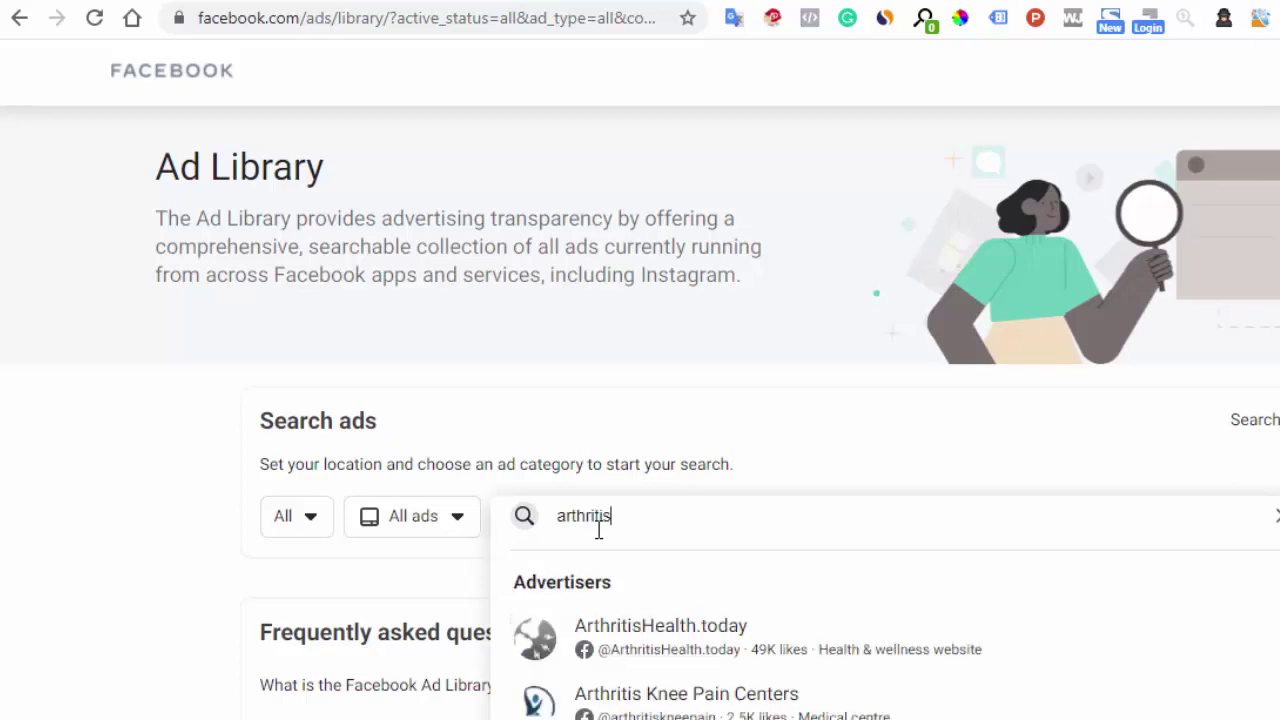
{"action": "key", "text": "Return"}
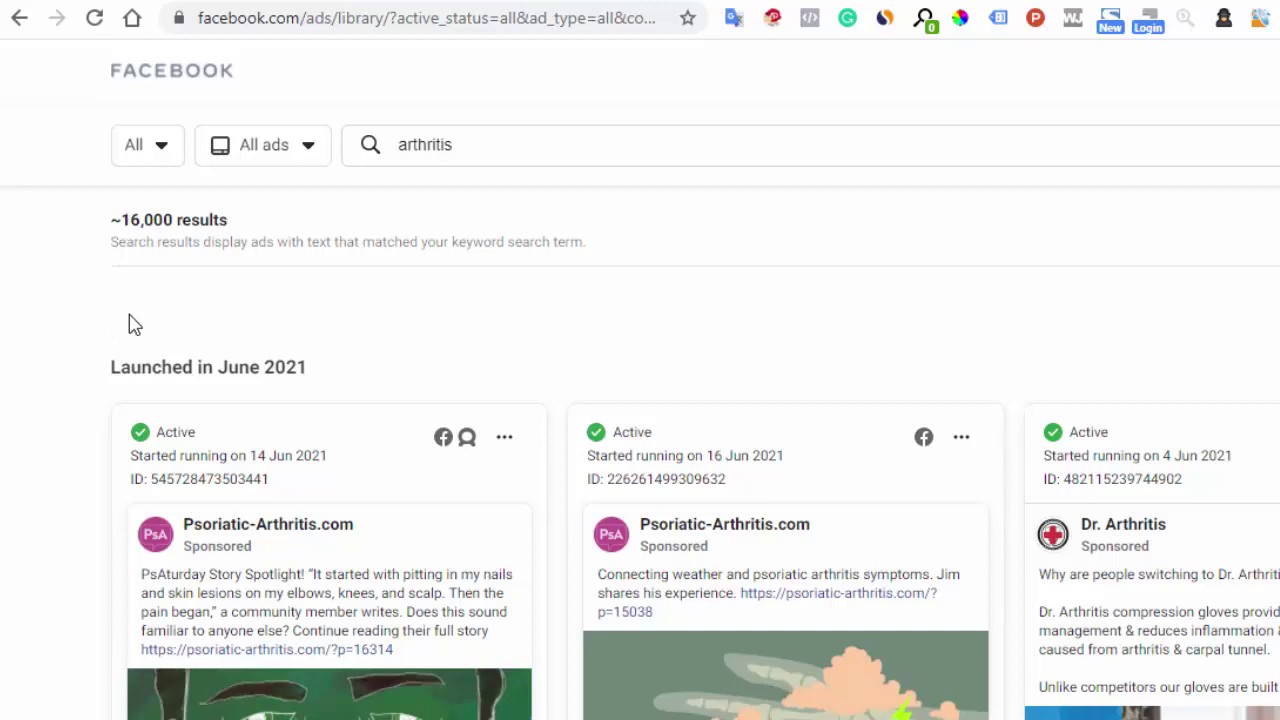
Step: Browse the arthritis result cards, then bring up the Filters dialog
{"action": "scroll", "coordinate": [63, 423], "scroll_direction": "down", "scroll_amount": 5}
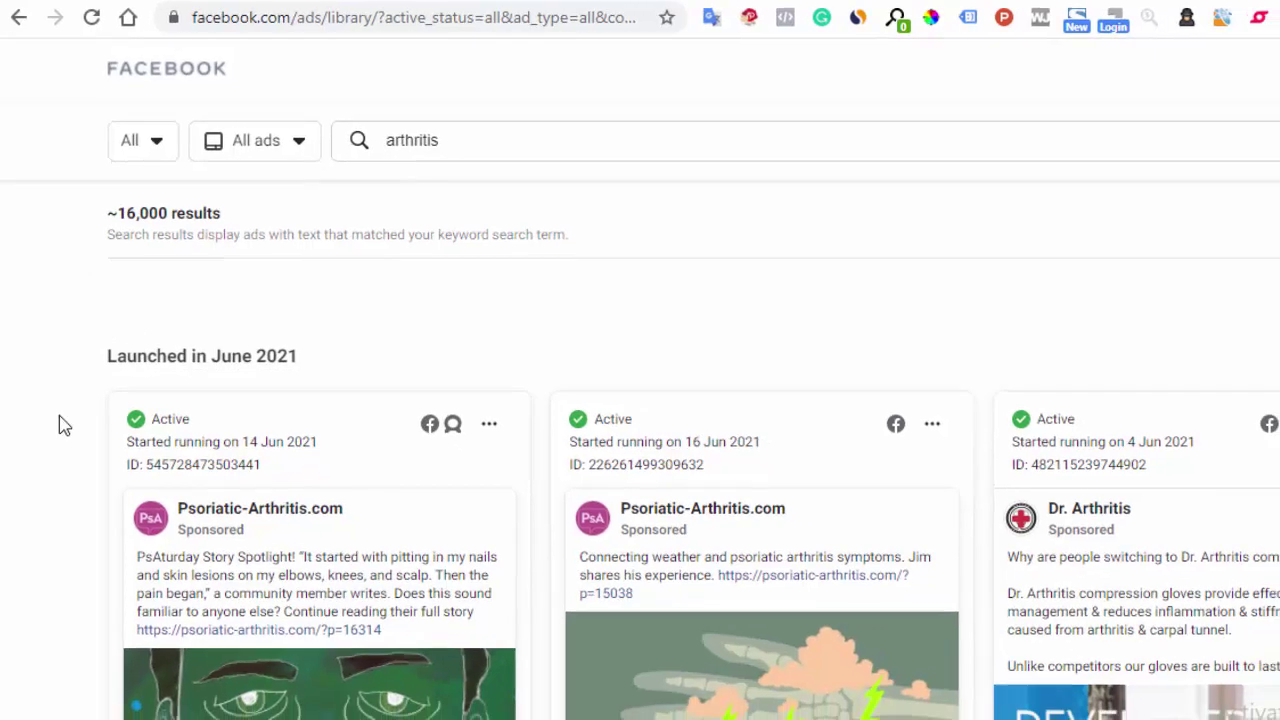
{"action": "scroll", "coordinate": [203, 487], "scroll_direction": "down", "scroll_amount": 10}
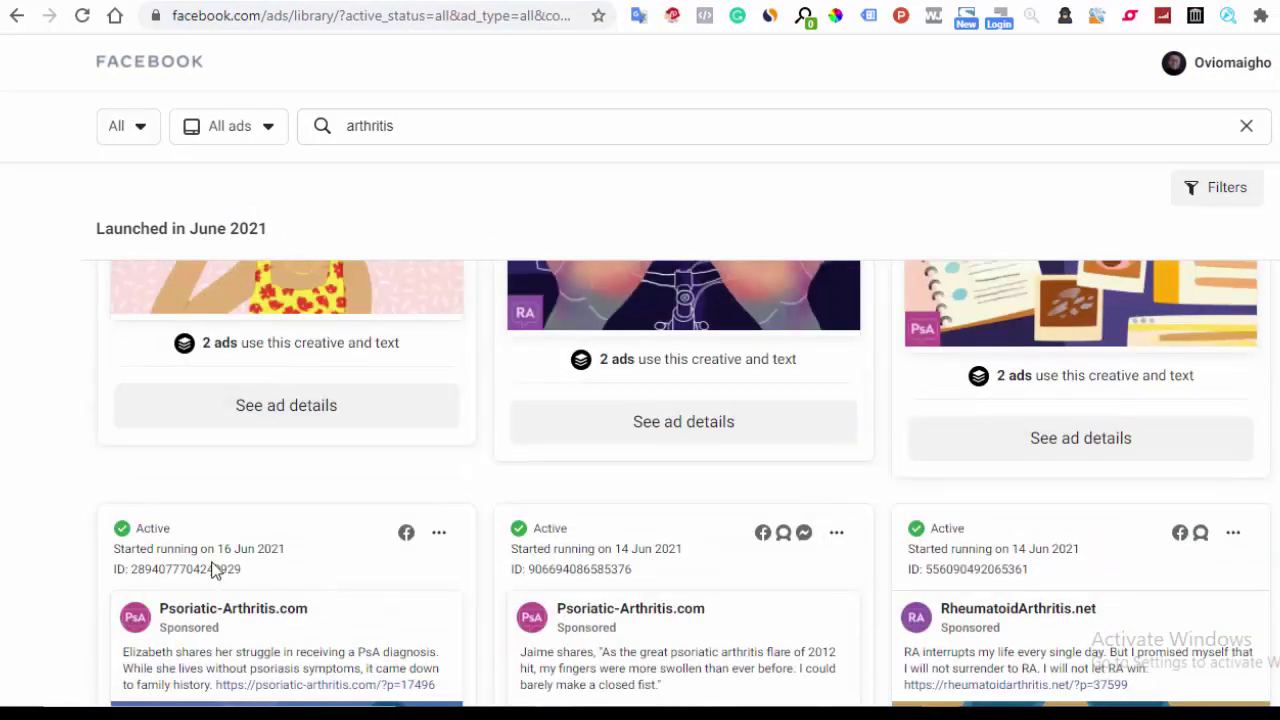
{"action": "scroll", "coordinate": [151, 545], "scroll_direction": "down", "scroll_amount": 10}
{"action": "scroll", "coordinate": [112, 516], "scroll_direction": "up", "scroll_amount": 5}
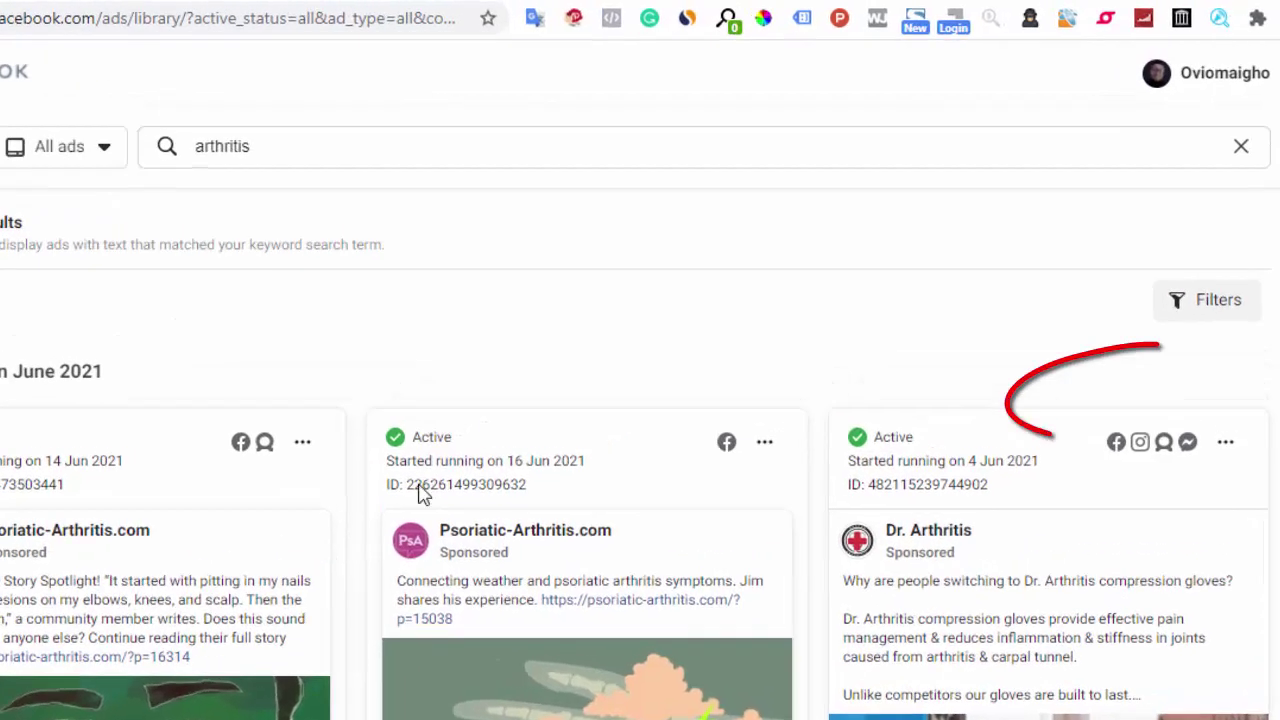
{"action": "left_click", "coordinate": [1185, 405]}
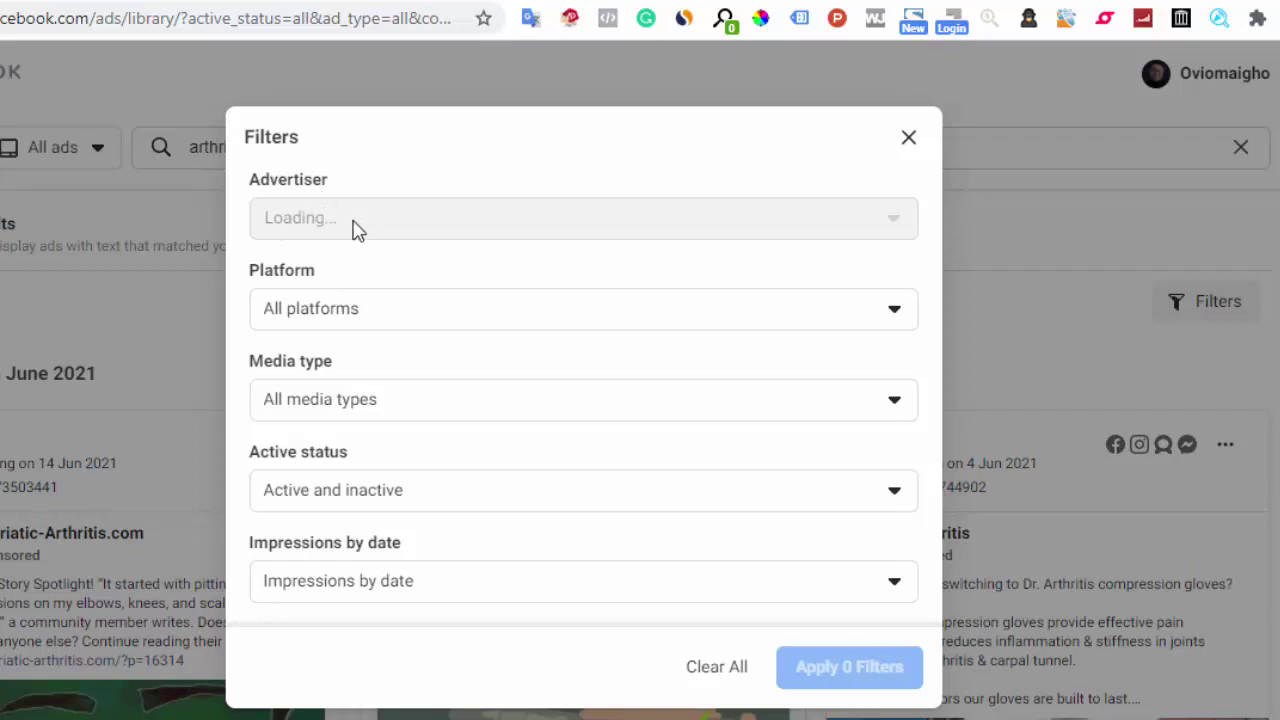
Step: Leave Platform and Media type unchanged and set Active status to Active ads
{"action": "left_click", "coordinate": [450, 320]}
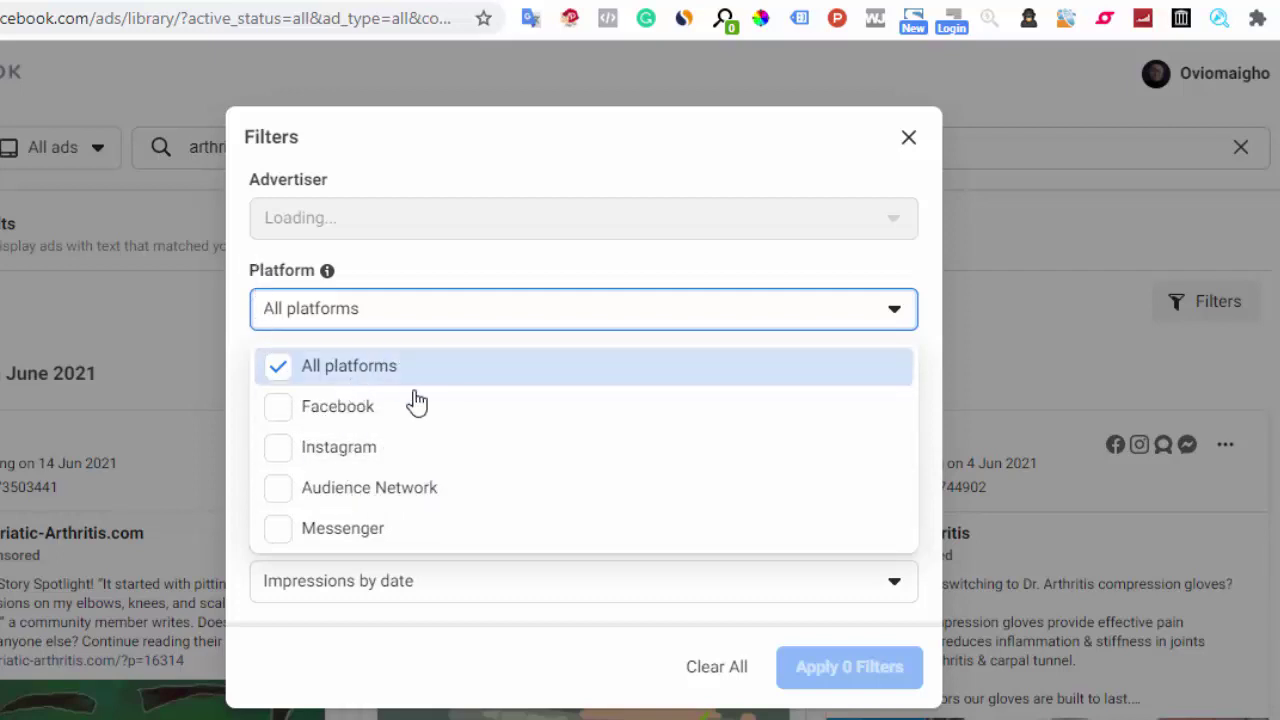
{"action": "left_click", "coordinate": [248, 269]}
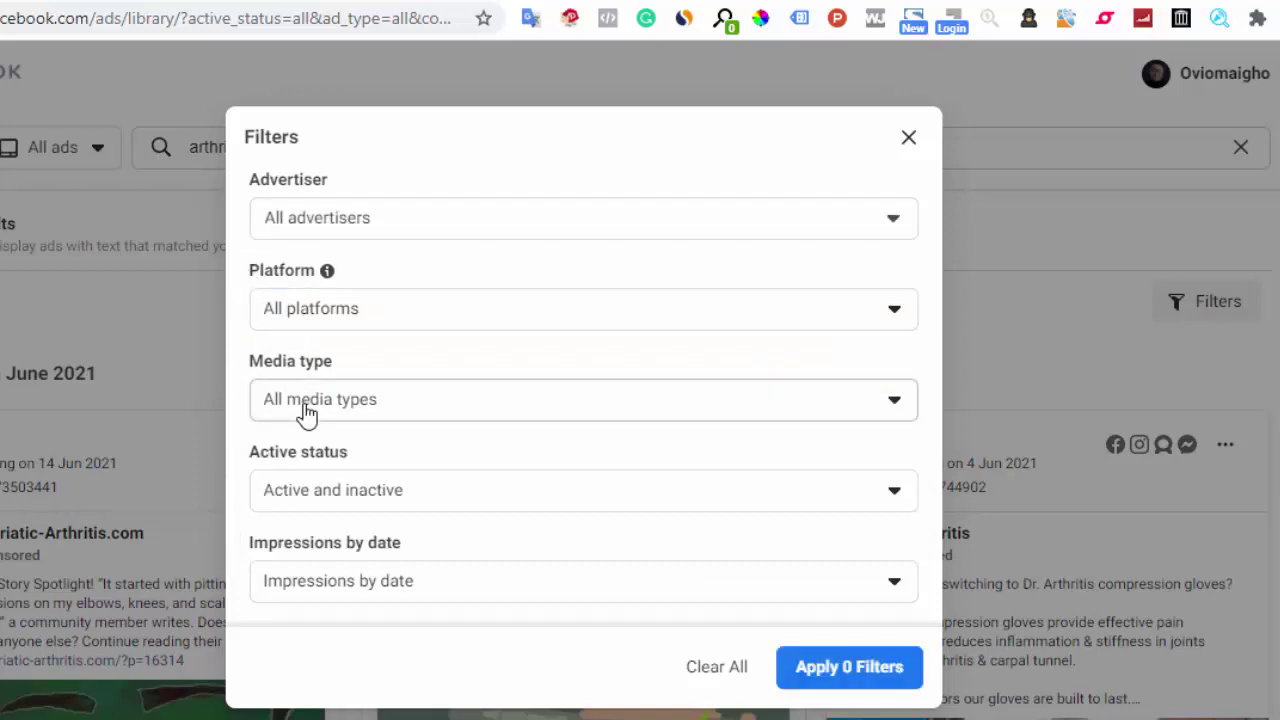
{"action": "left_click", "coordinate": [400, 412]}
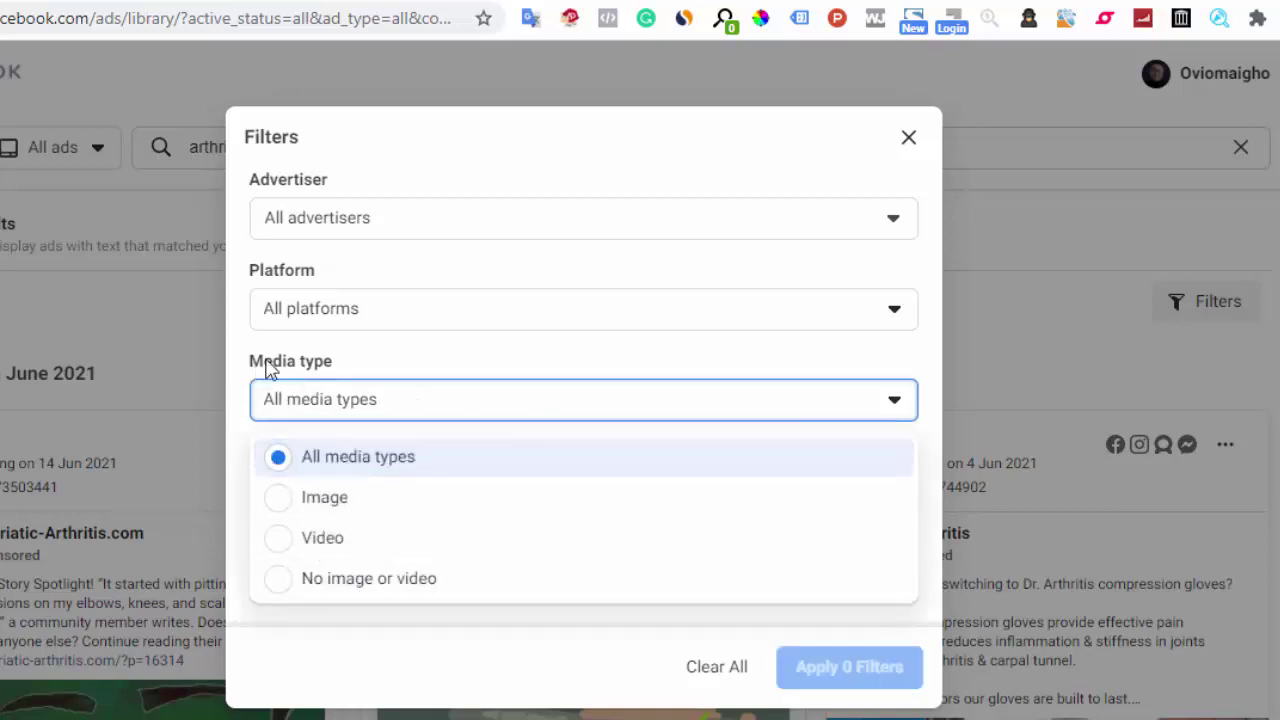
{"action": "left_click", "coordinate": [245, 338]}
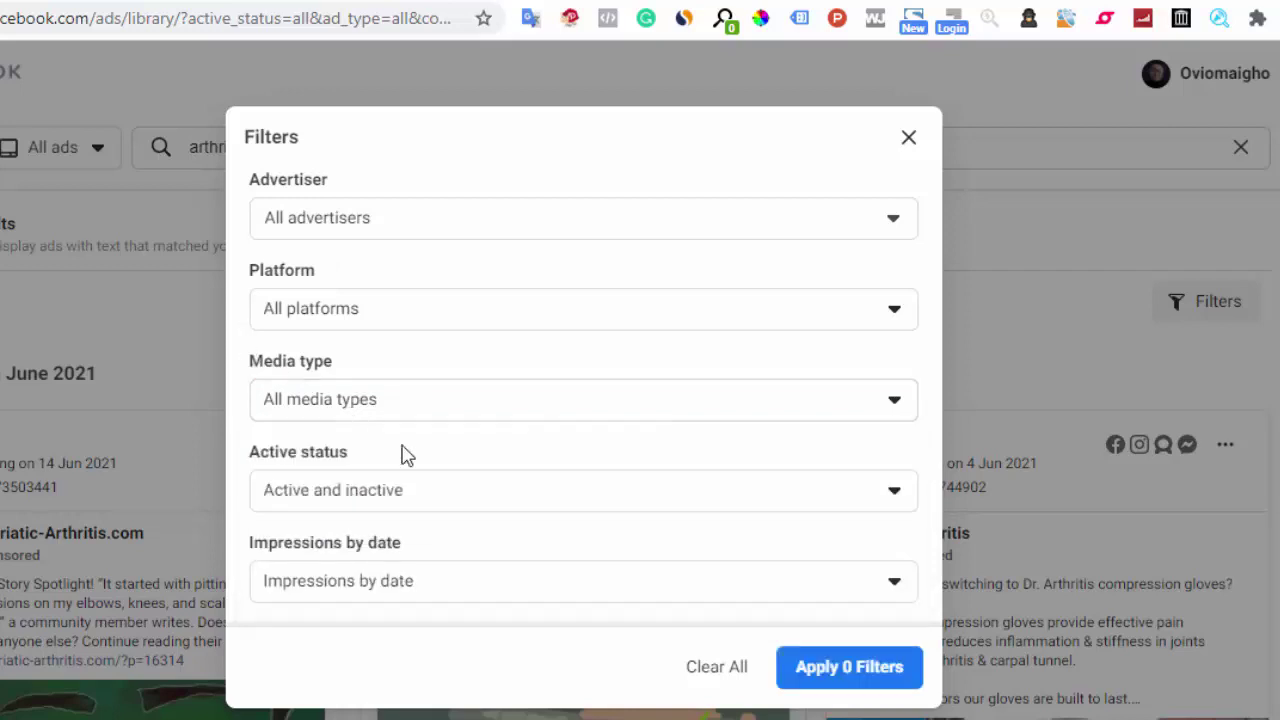
{"action": "left_click", "coordinate": [398, 514]}
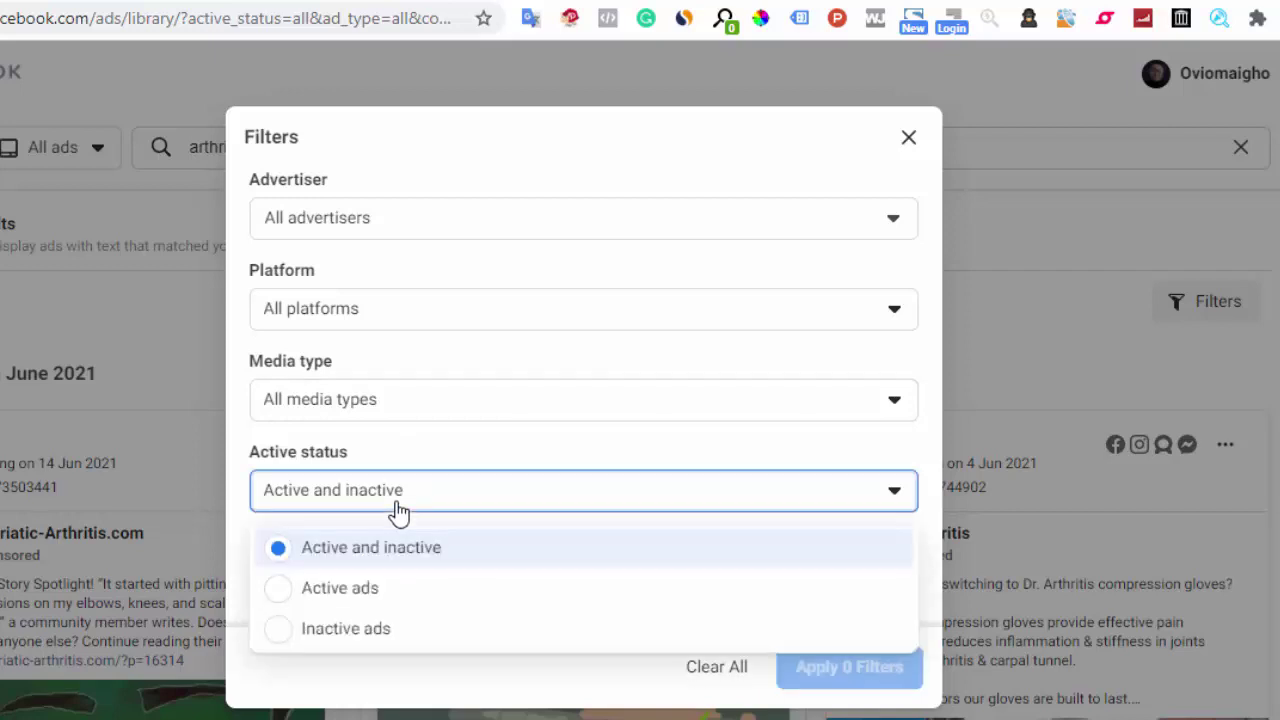
{"action": "left_click", "coordinate": [381, 596]}
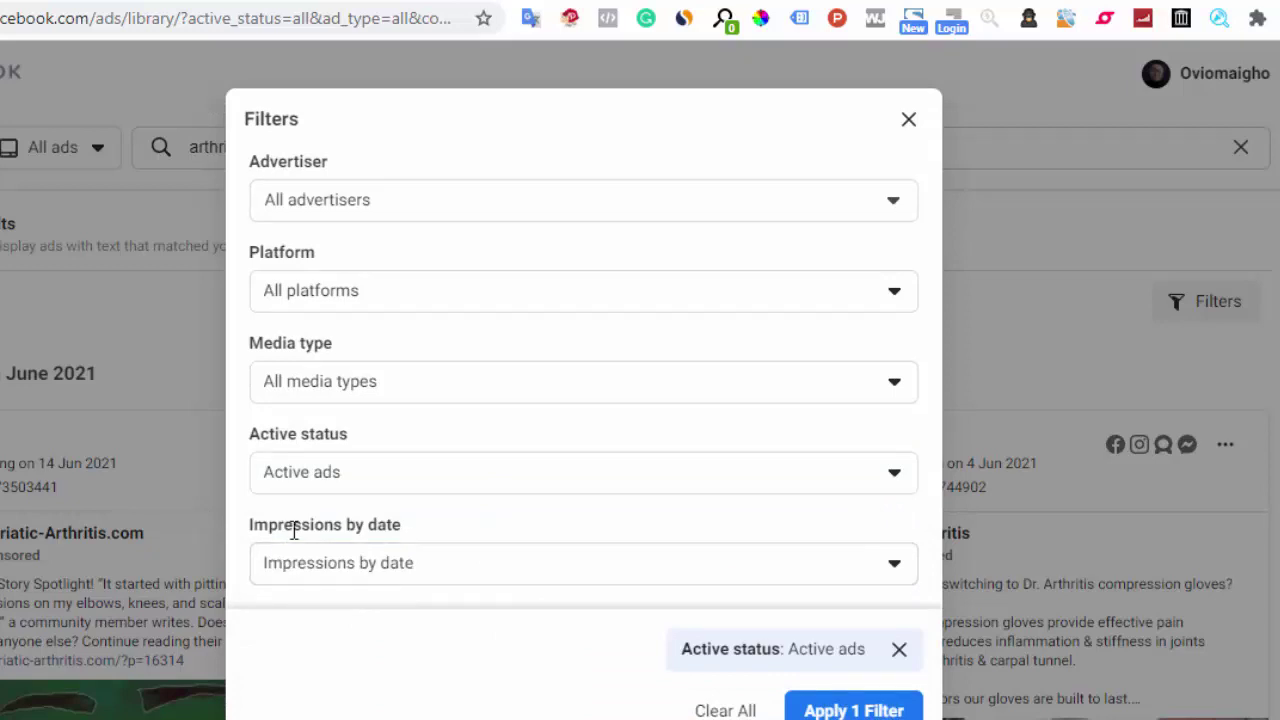
Step: Set the Impressions by date filter to on or before 30 Apr 2021
{"action": "left_click", "coordinate": [638, 578]}
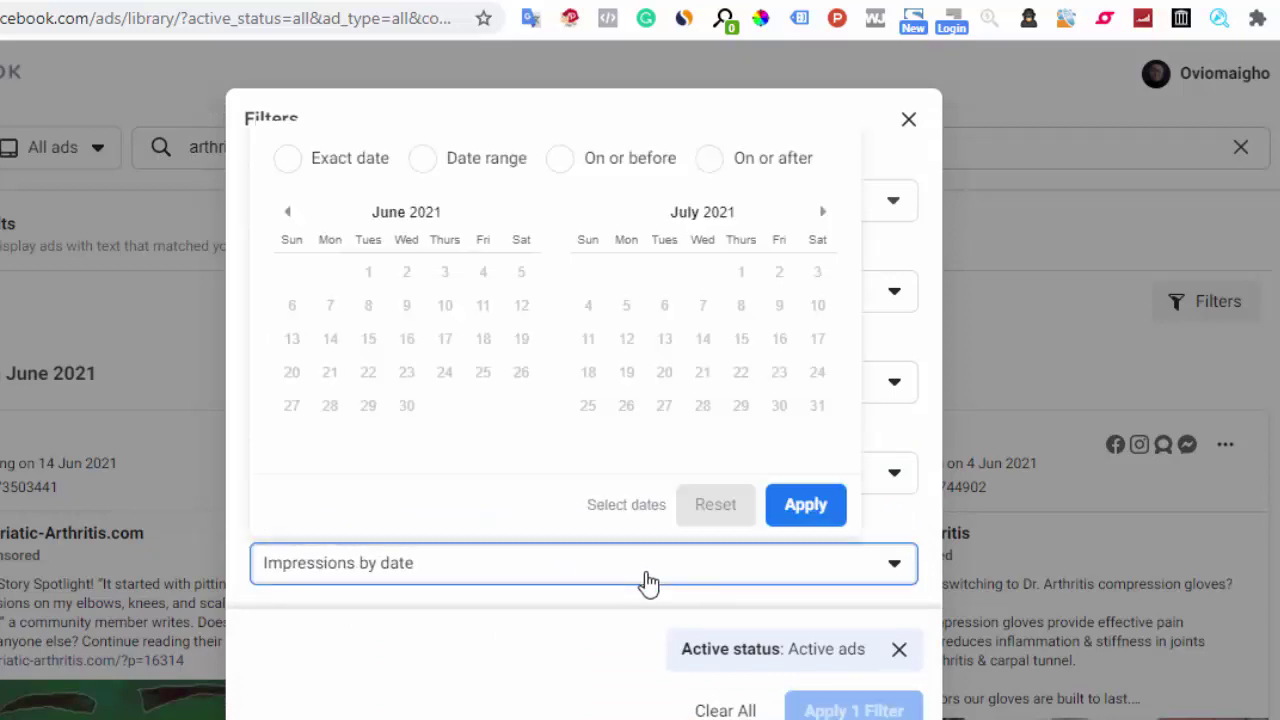
{"action": "left_click", "coordinate": [561, 160]}
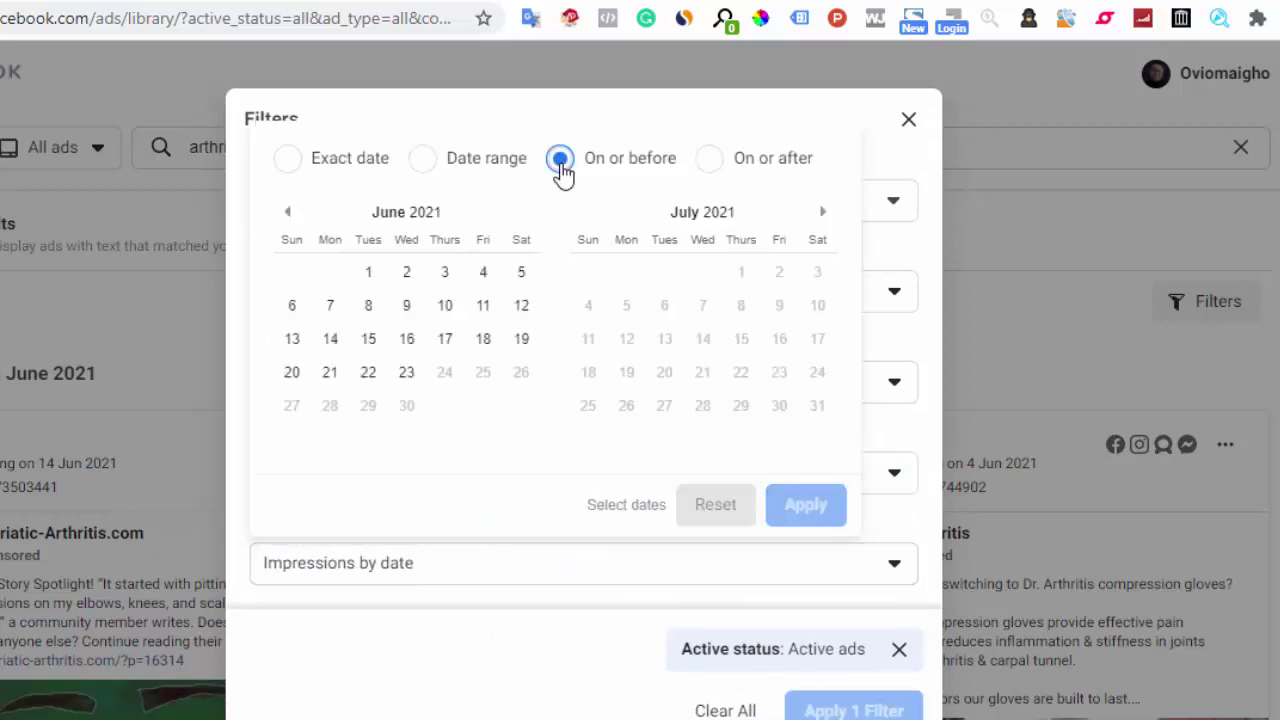
{"action": "left_click", "coordinate": [287, 212]}
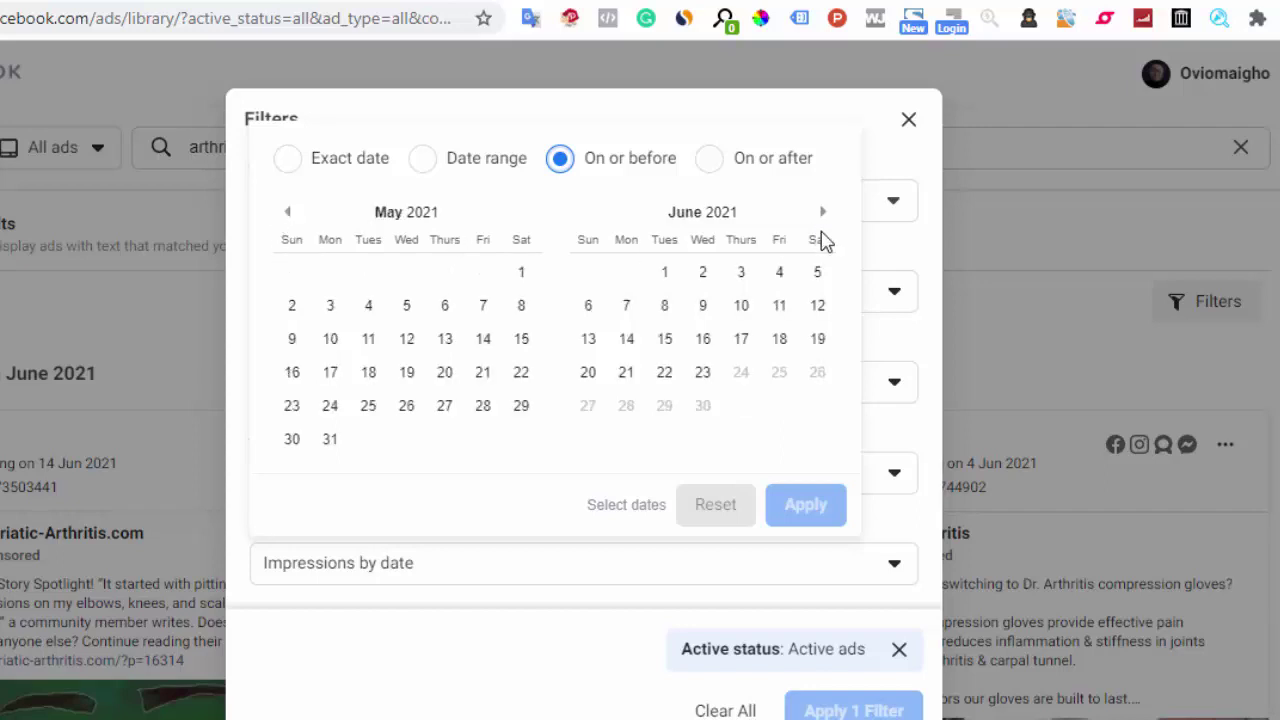
{"action": "left_click", "coordinate": [820, 213]}
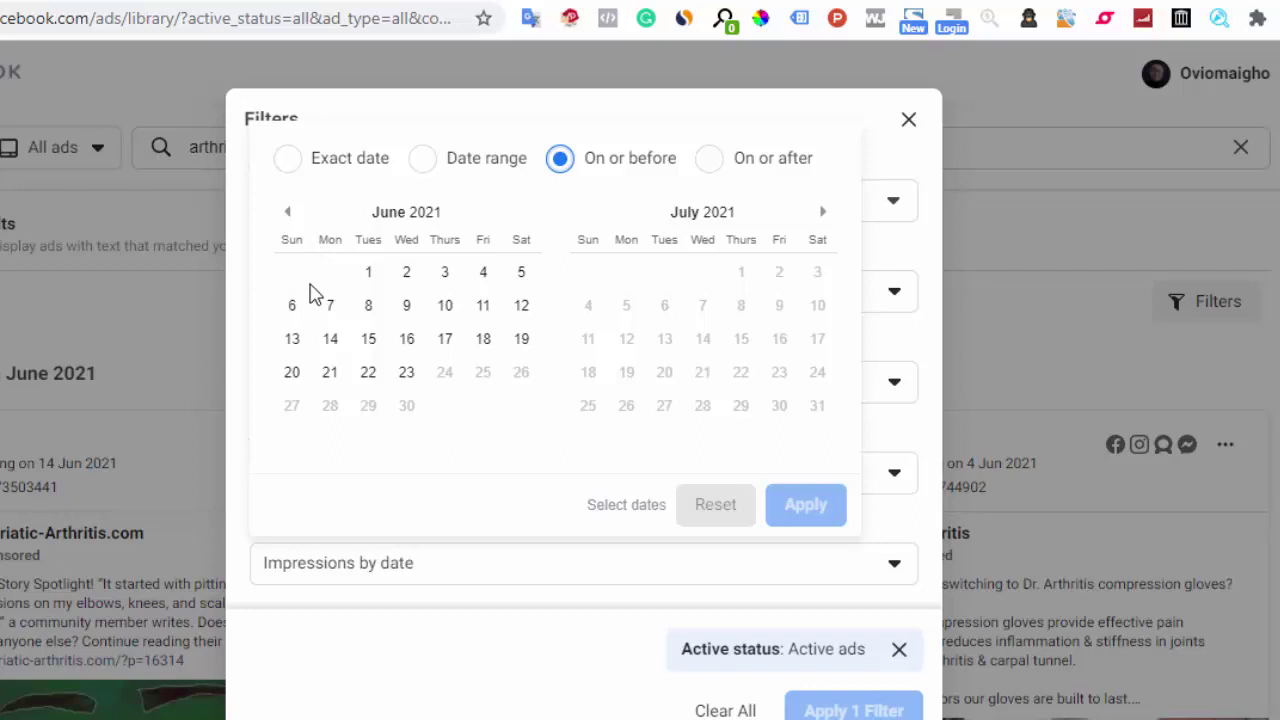
{"action": "left_click", "coordinate": [290, 215]}
{"action": "left_click", "coordinate": [290, 215]}
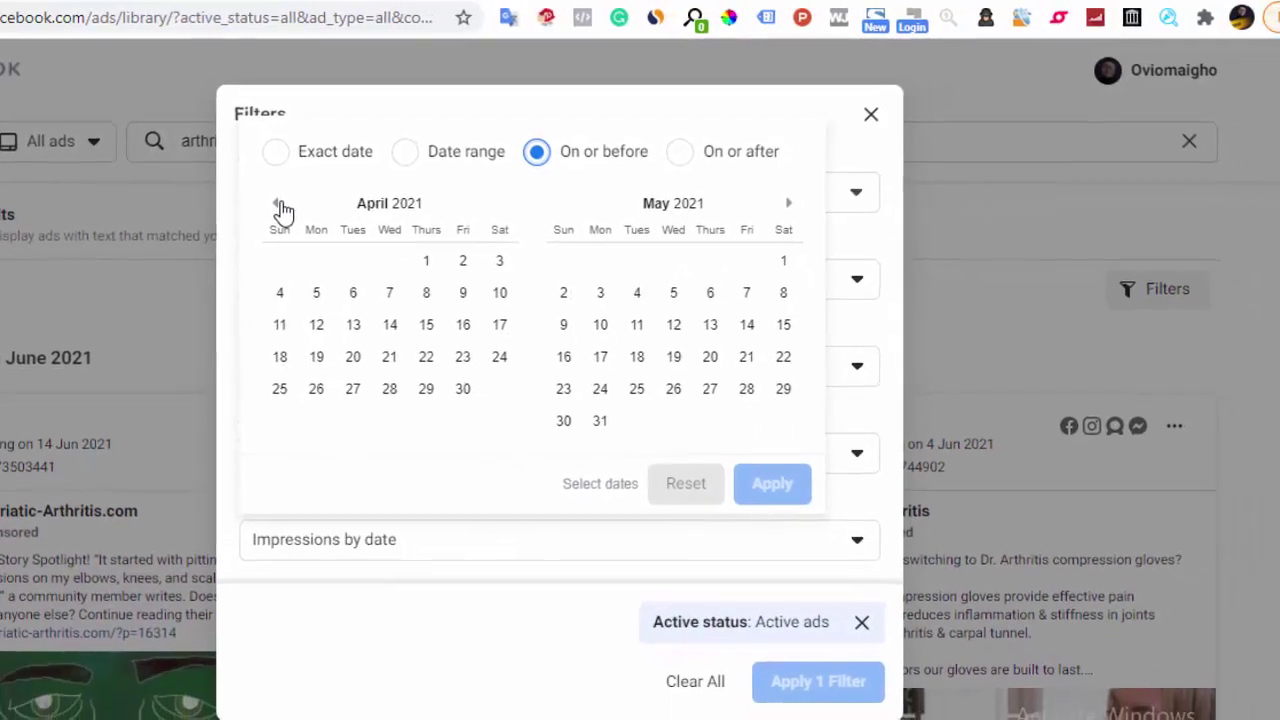
{"action": "left_click", "coordinate": [466, 398]}
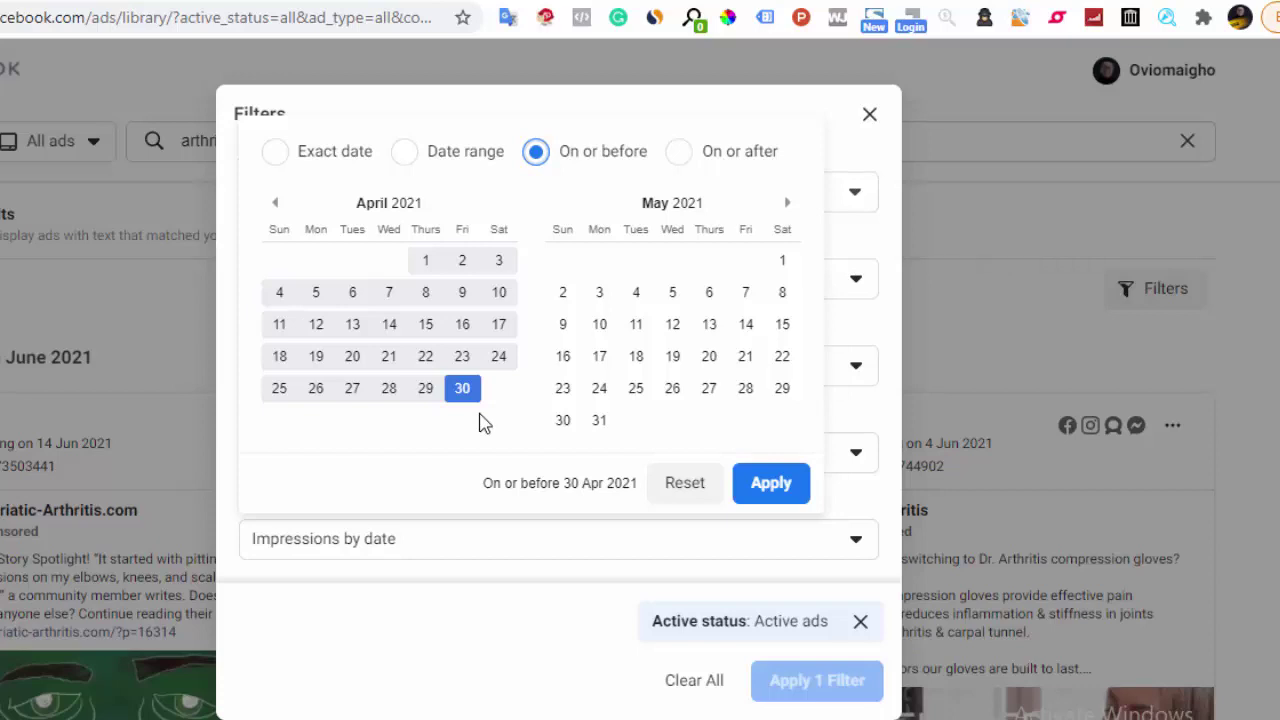
{"action": "left_click", "coordinate": [773, 485]}
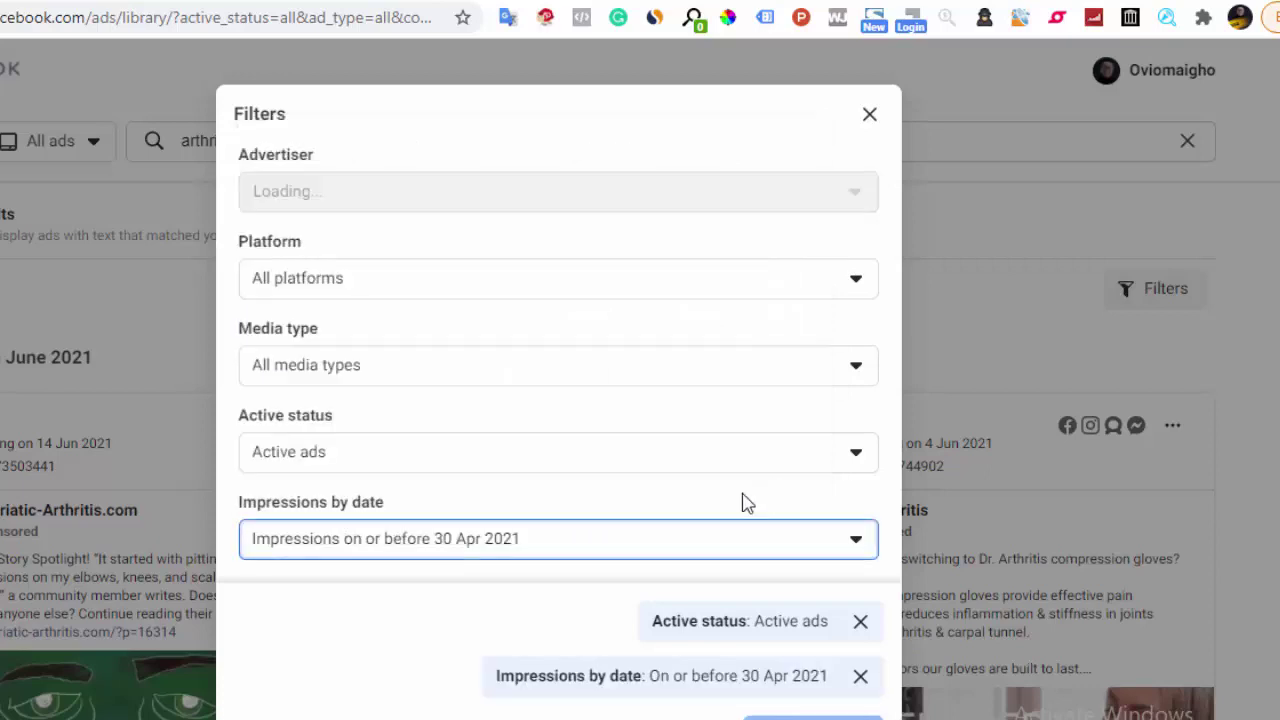